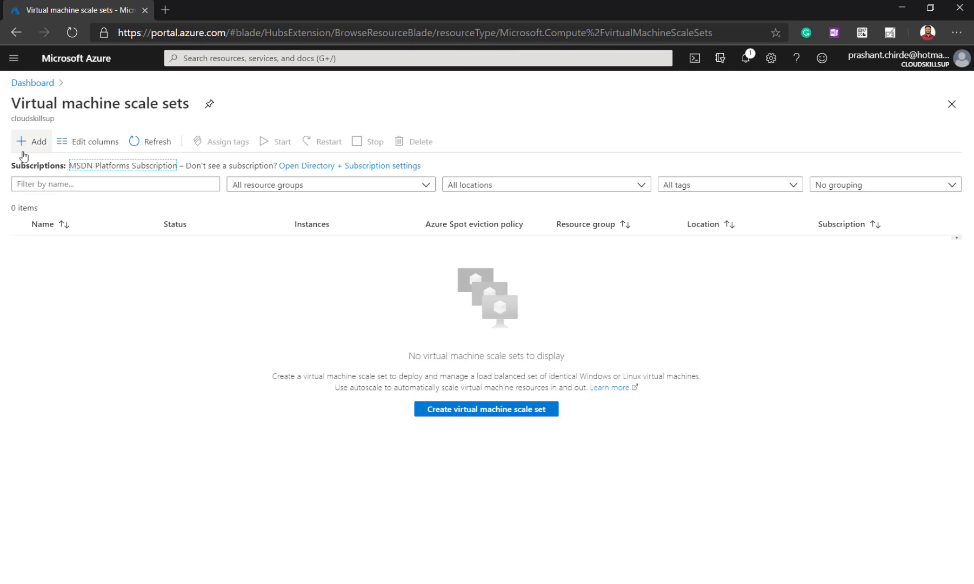
- Start creating a virtual machine scale set and give it a new resource group named vmss-rg
left_click(30, 146)
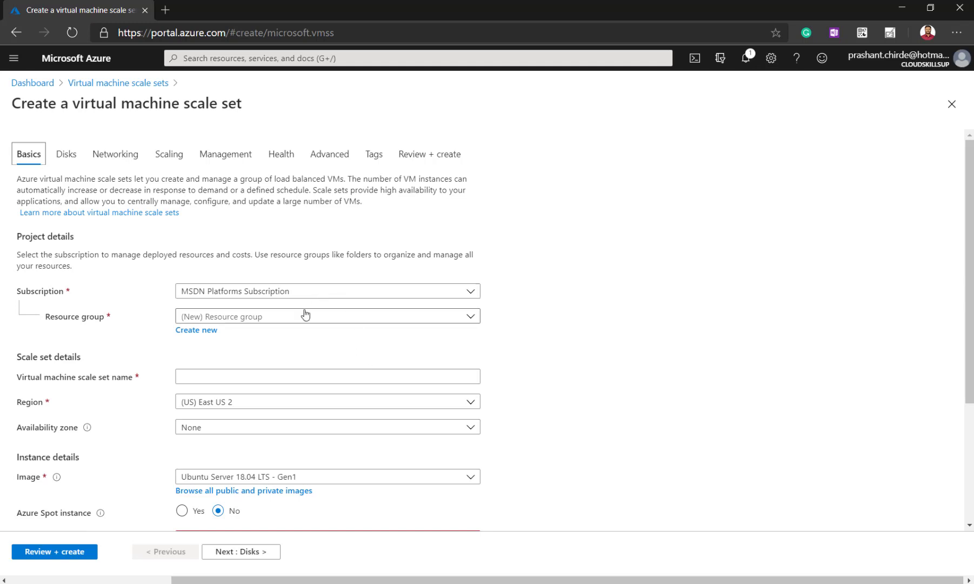
left_click(522, 136)
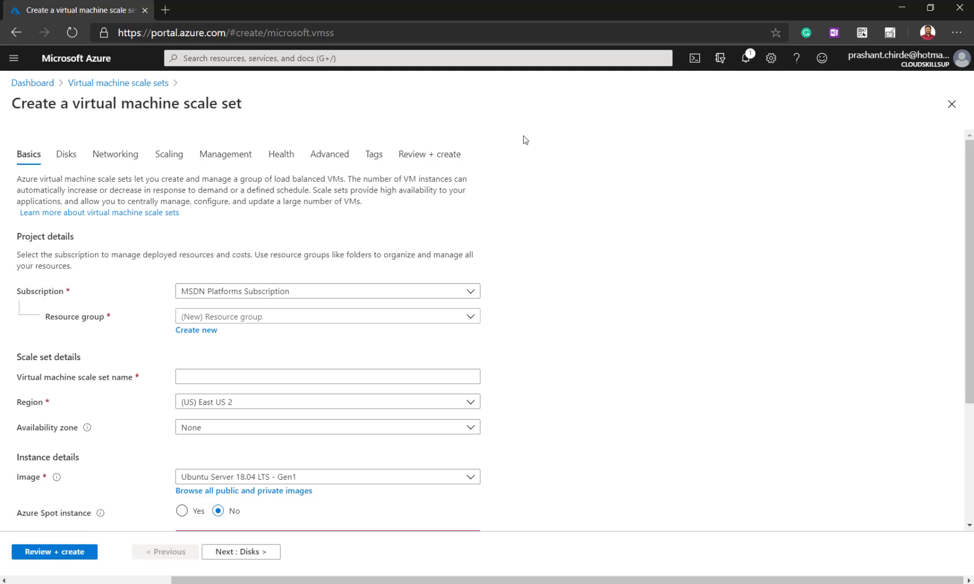
left_click(198, 334)
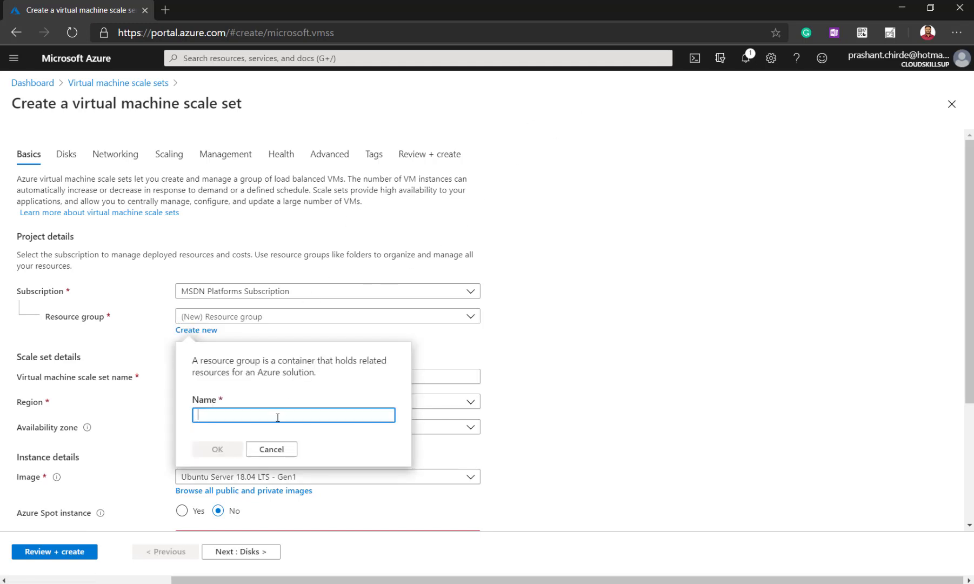
type("vms")
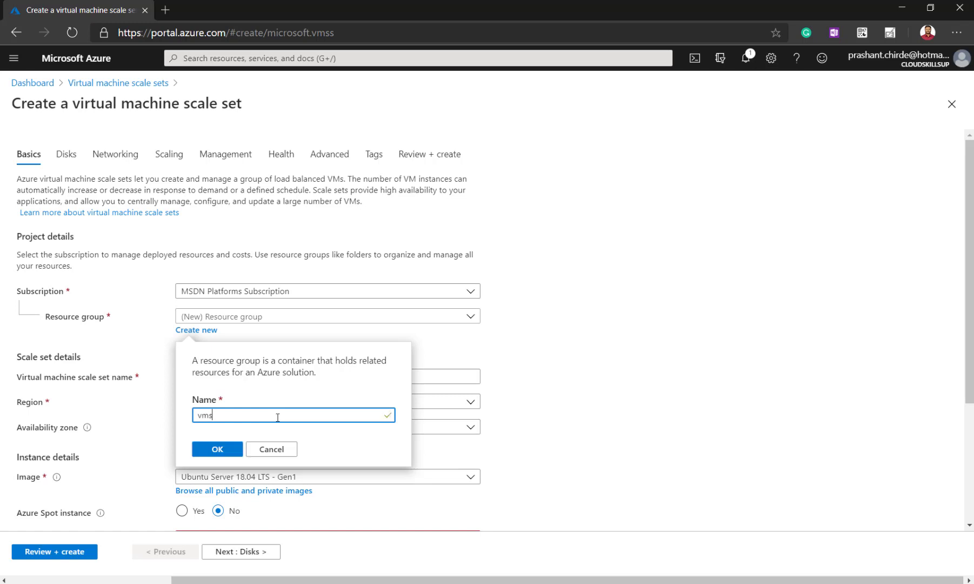
type("s-rg")
left_click(218, 449)
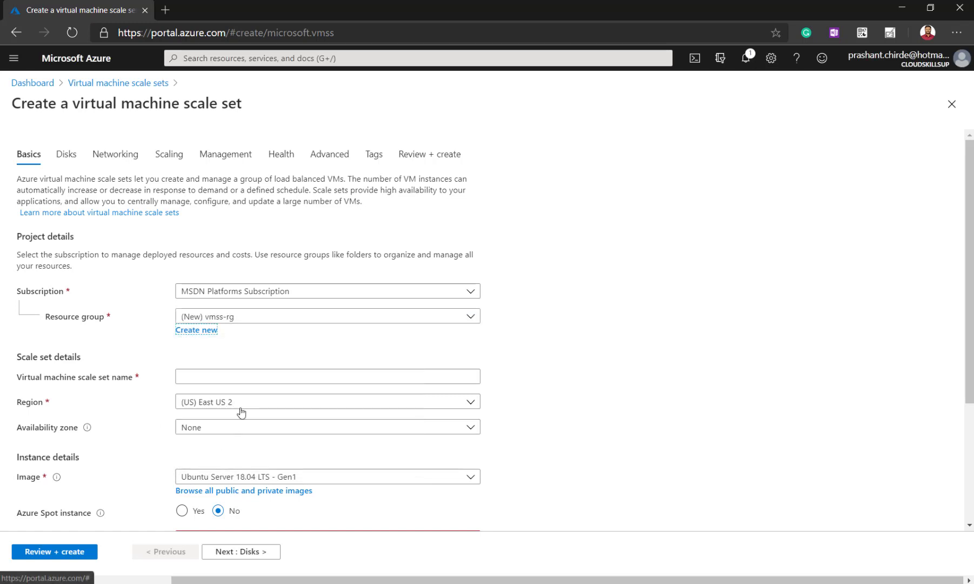
- Name the virtual machine scale set test-vmss and set its region to (US) East US
left_click(239, 375)
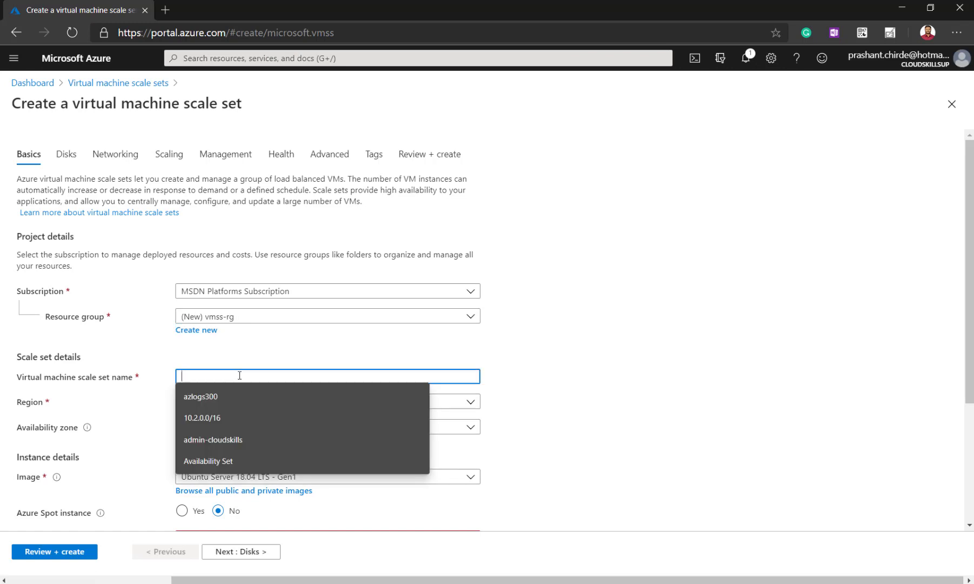
type("test")
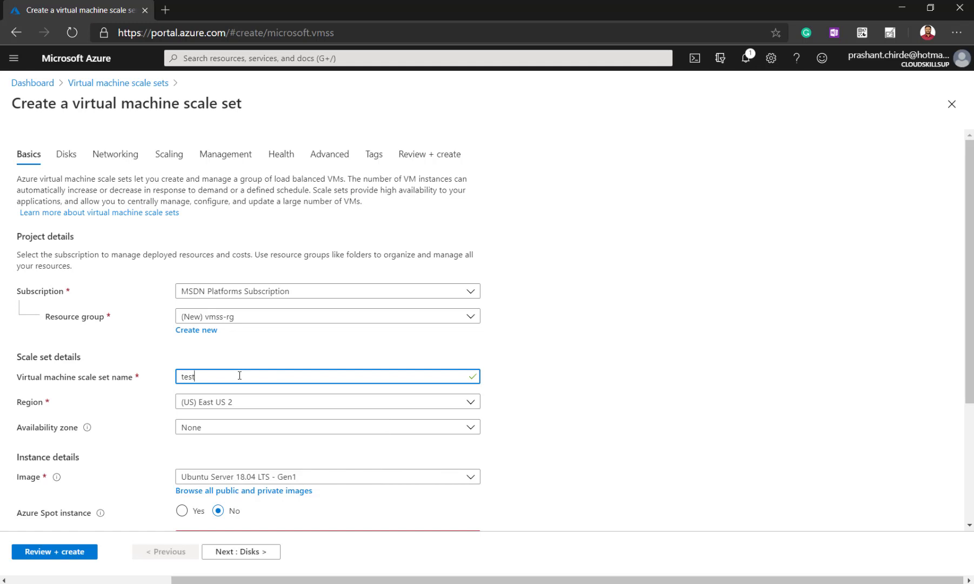
type("-vmss")
left_click(253, 406)
left_click(253, 403)
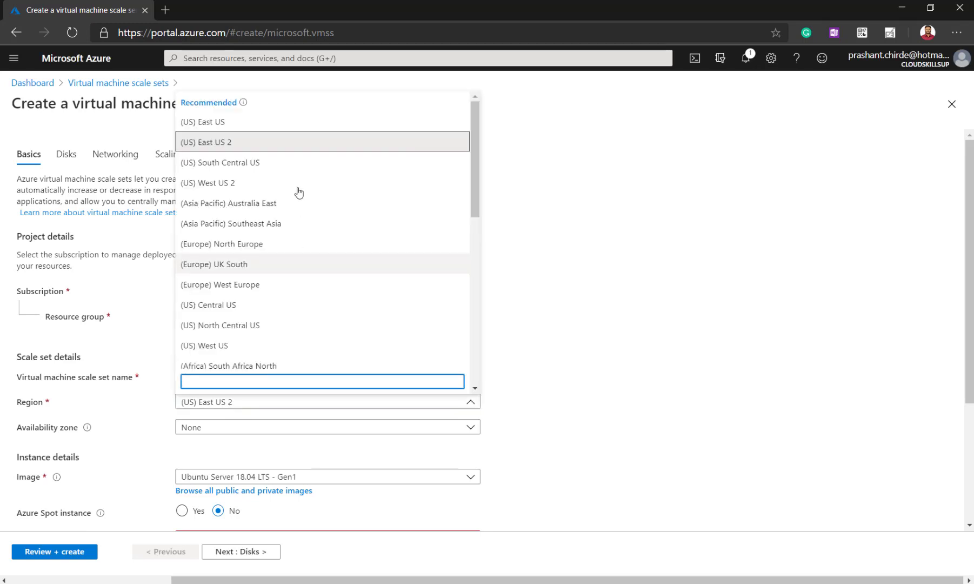
left_click(257, 124)
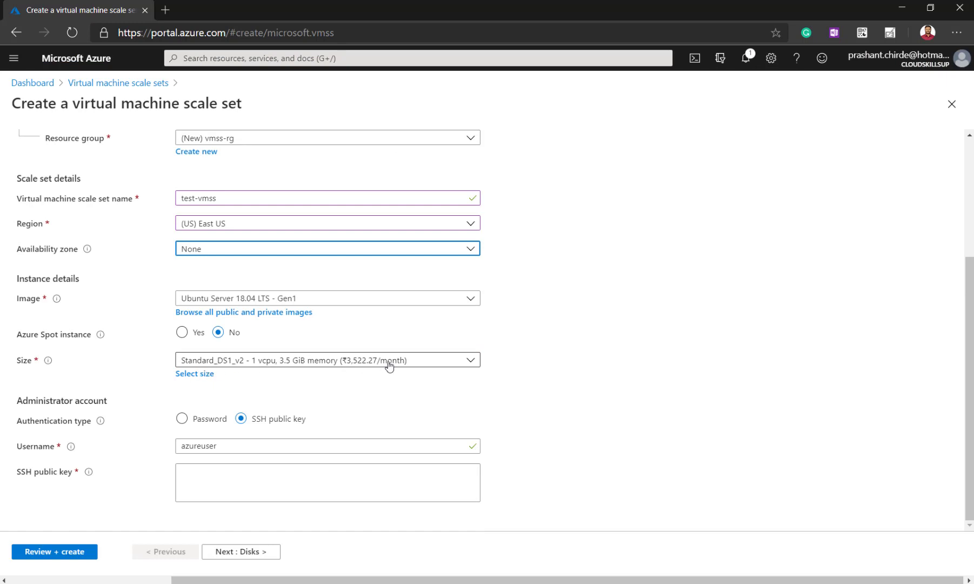
- Set the administrator account to password authentication with username azureuser, and enter and confirm the account password
left_click(182, 419)
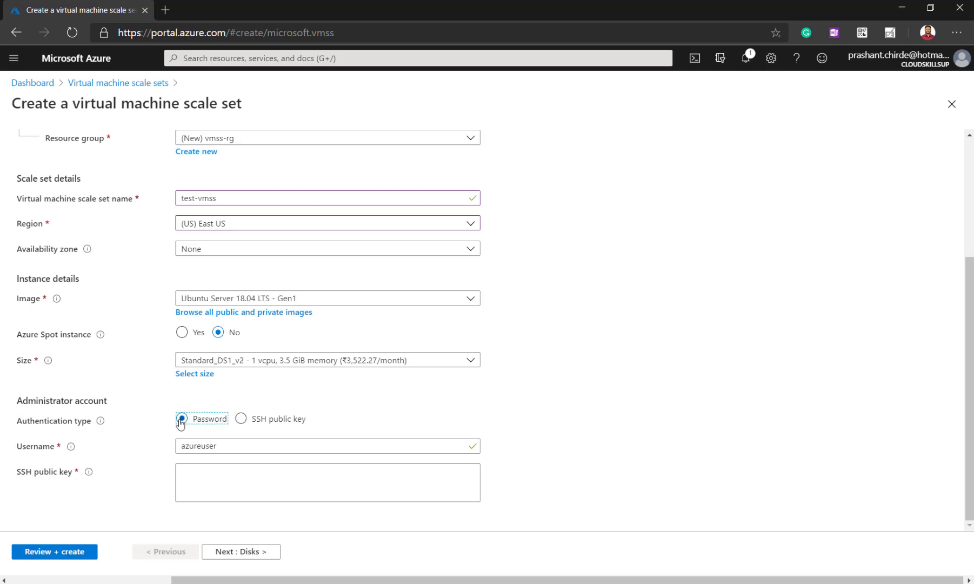
left_click(244, 449)
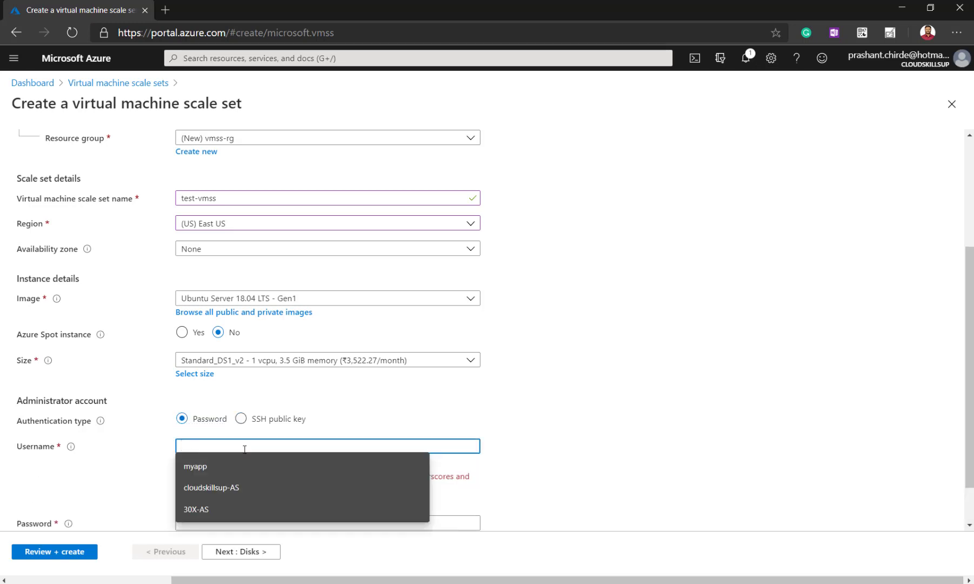
type("azure")
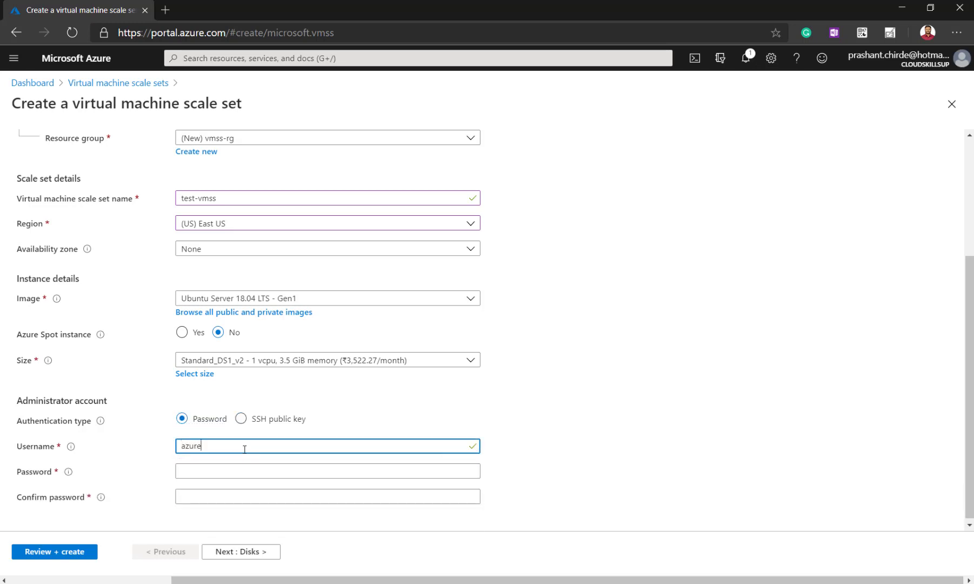
type("user")
left_click(197, 468)
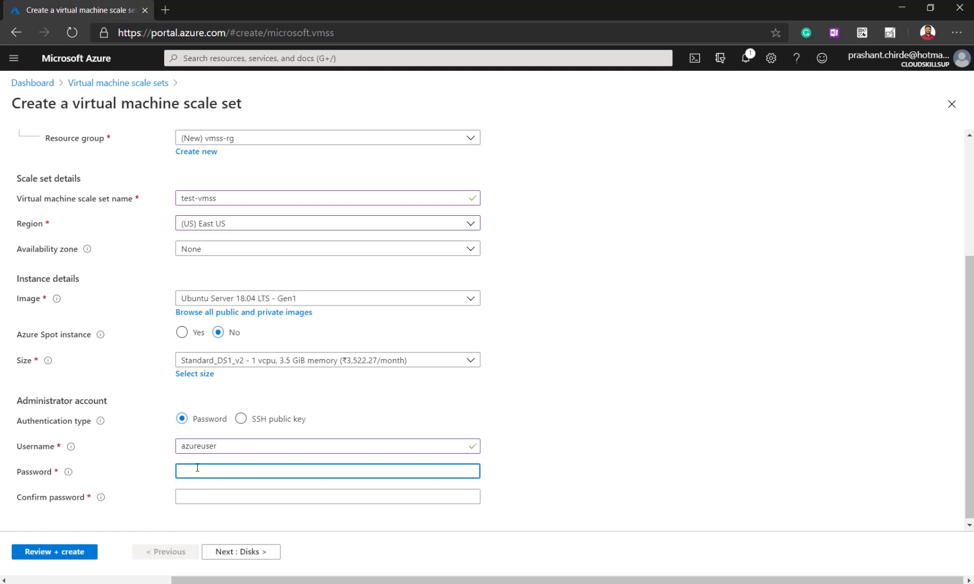
type("•••••••••")
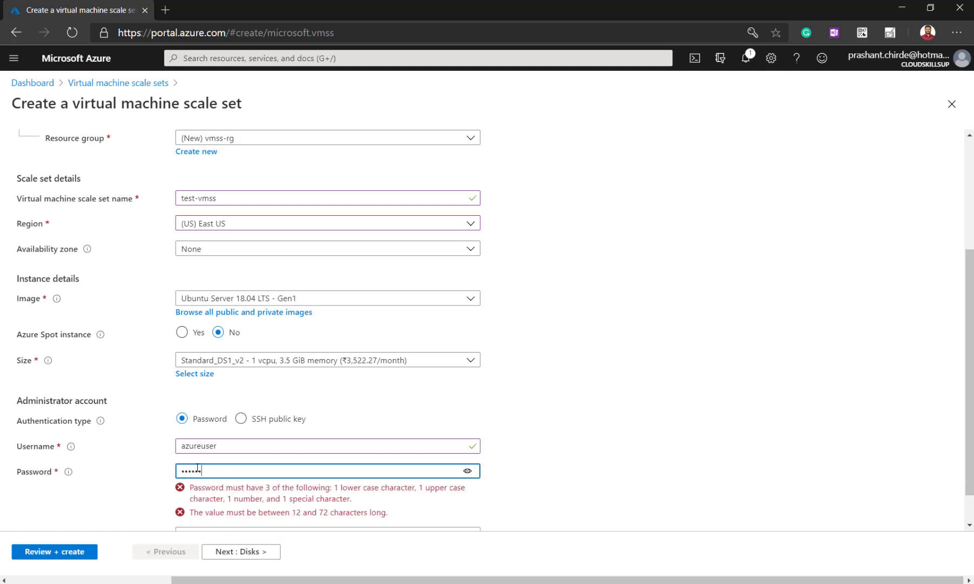
type("•••••")
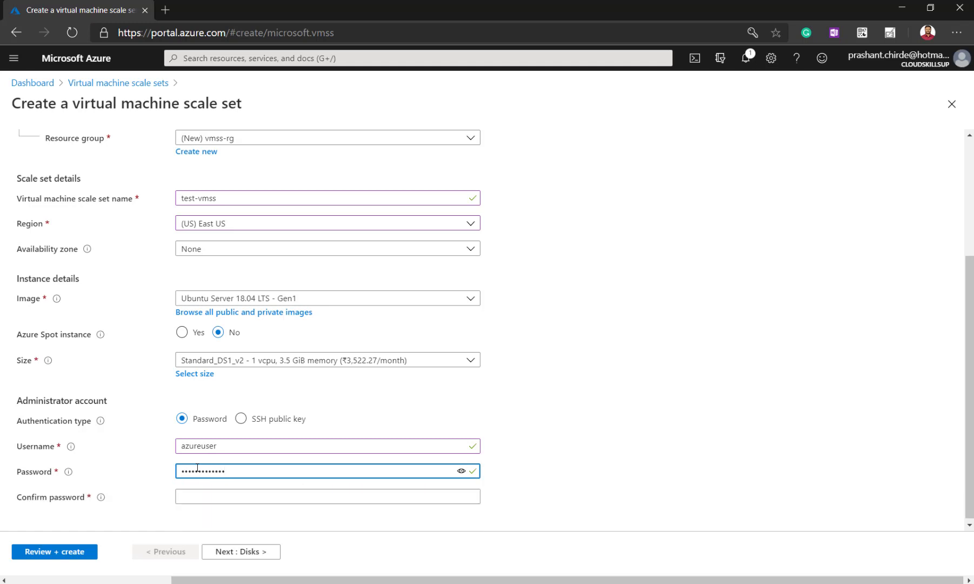
key("Tab")
type("••••")
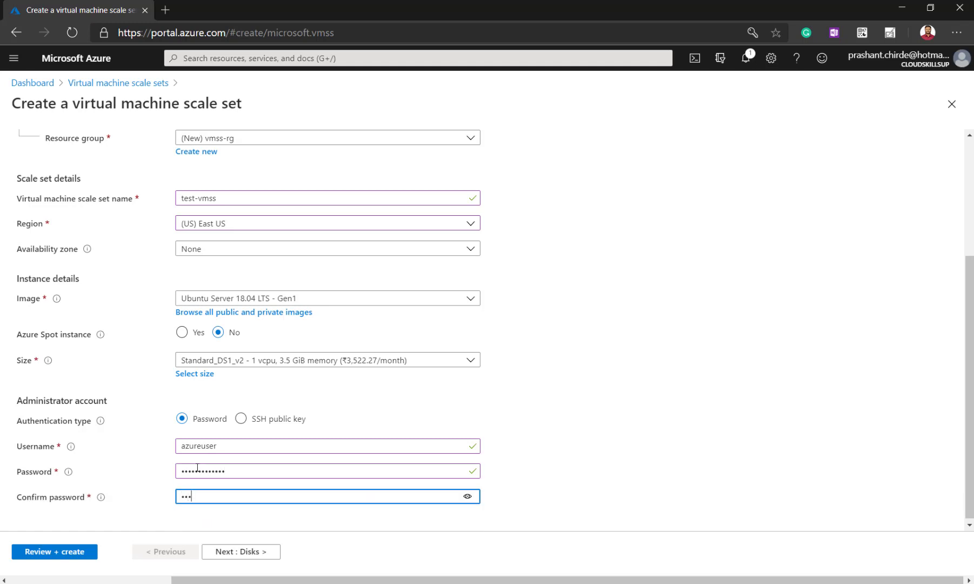
type("••••••••")
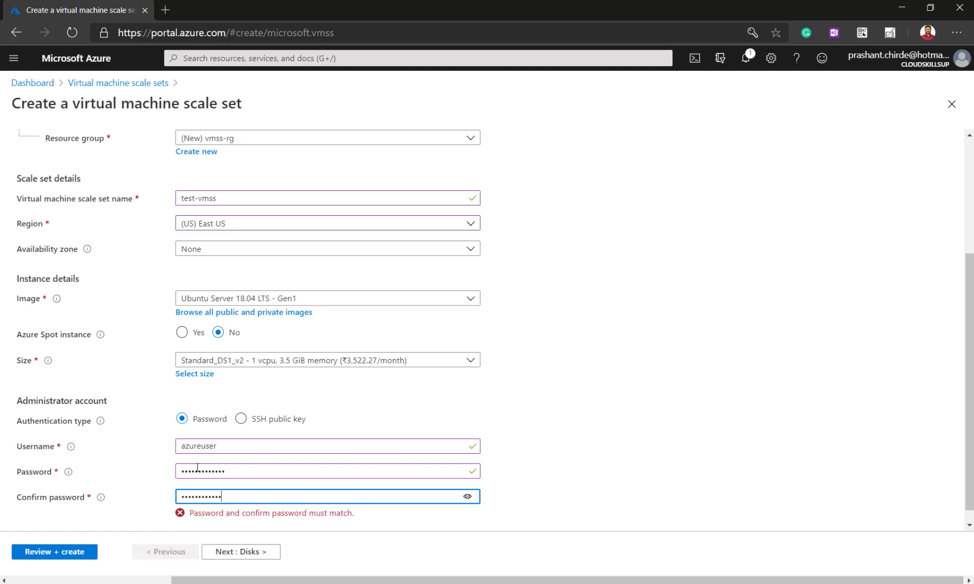
type("•")
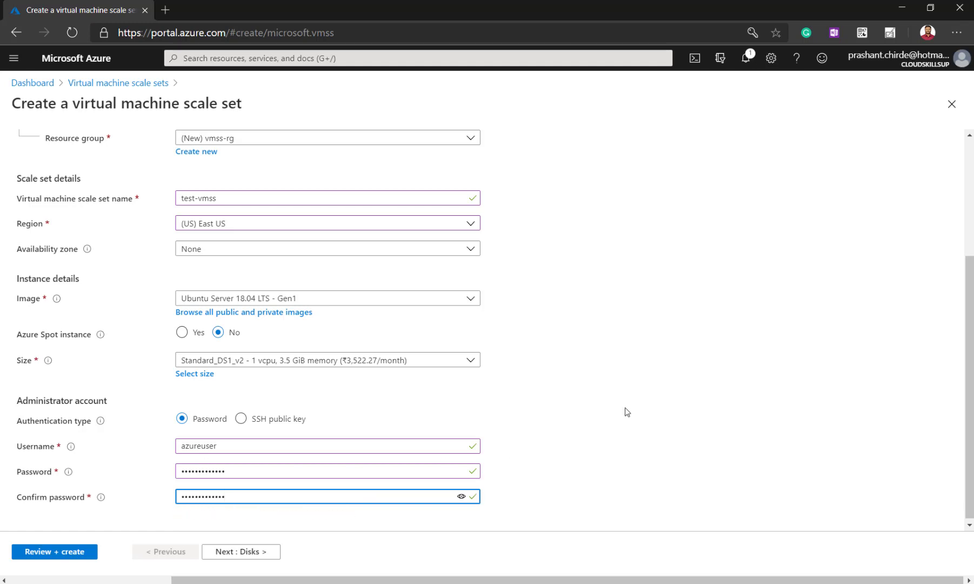
left_click(617, 412)
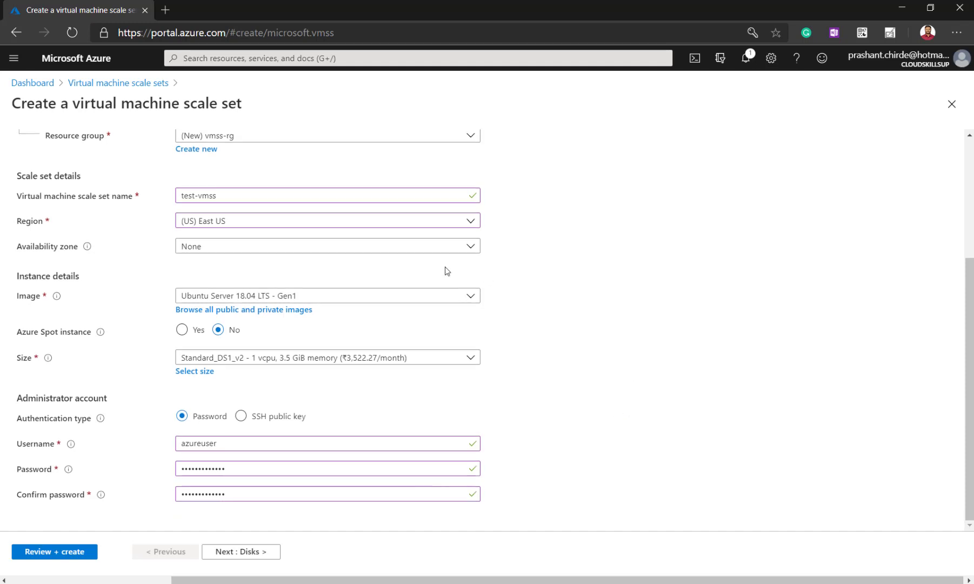
- Keep the default disk settings, dismiss the browser's offer to save the password, and continue to the networking settings
left_click(256, 552)
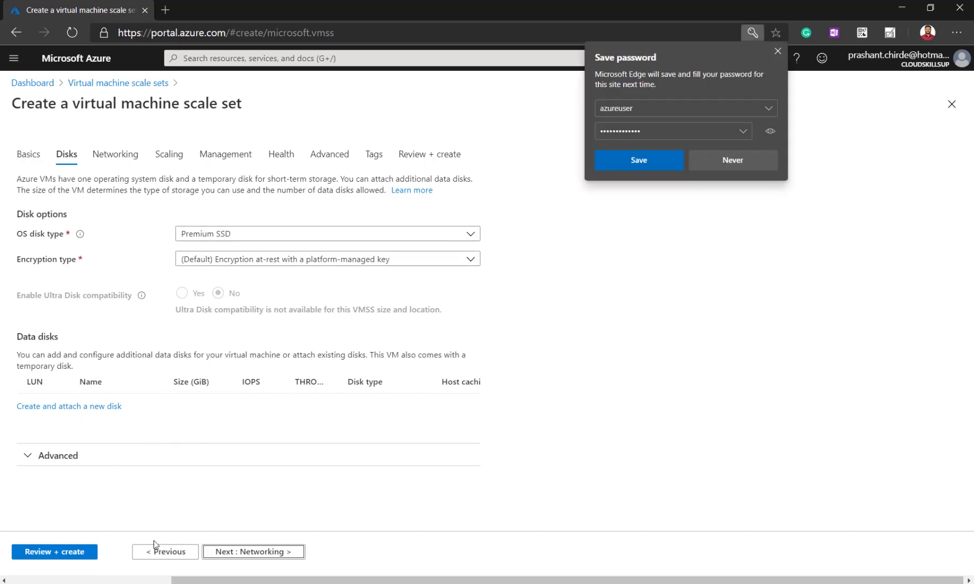
left_click(777, 52)
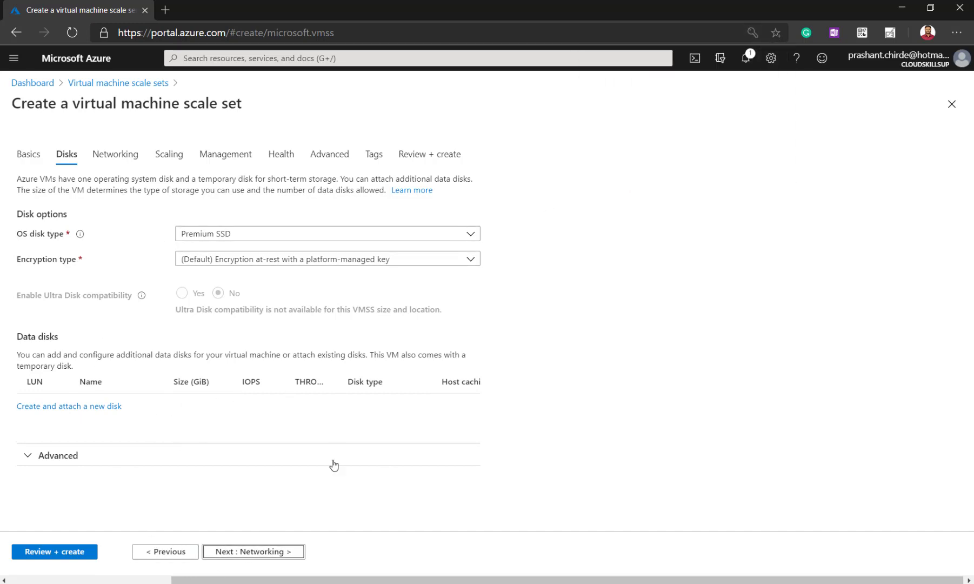
left_click(264, 552)
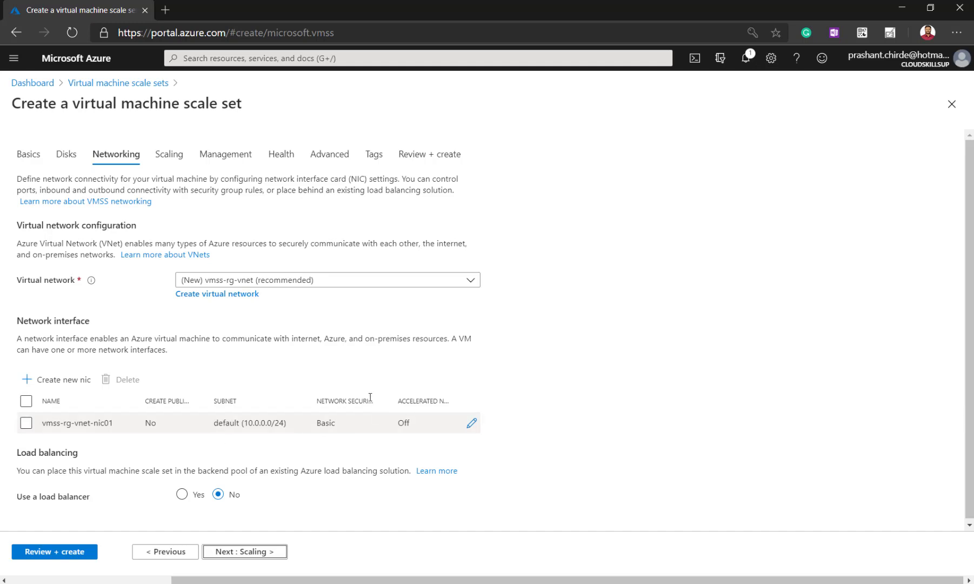
- Keep the default networking settings and set the scale set's initial instance count to 3
left_click(255, 551)
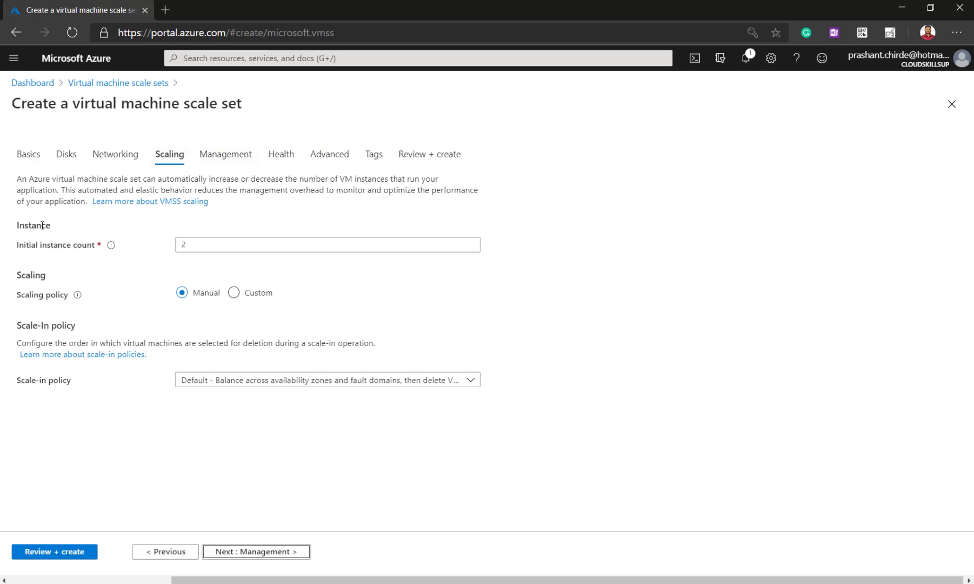
left_click(204, 248)
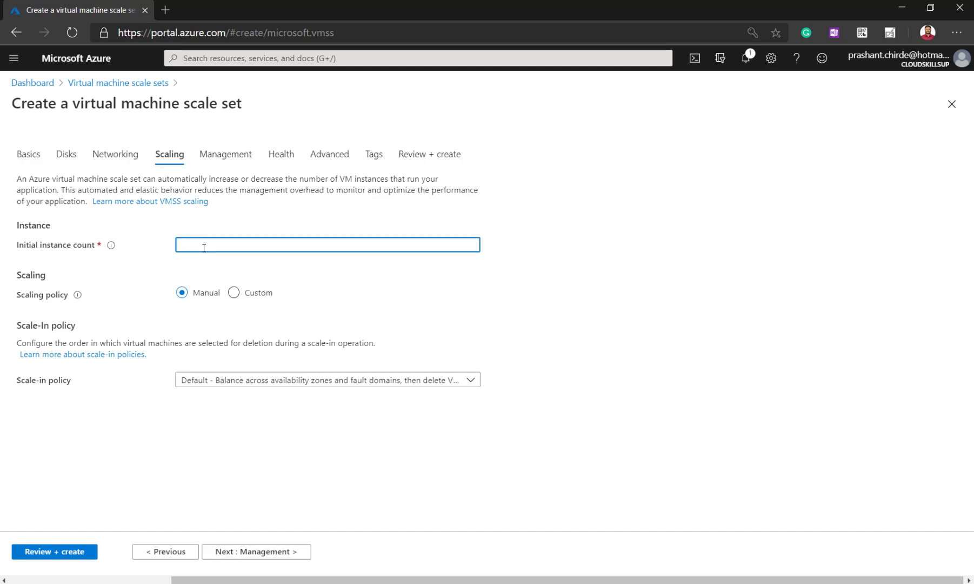
type("3")
- Turn off boot diagnostics in the management settings and continue to the health settings
left_click(222, 156)
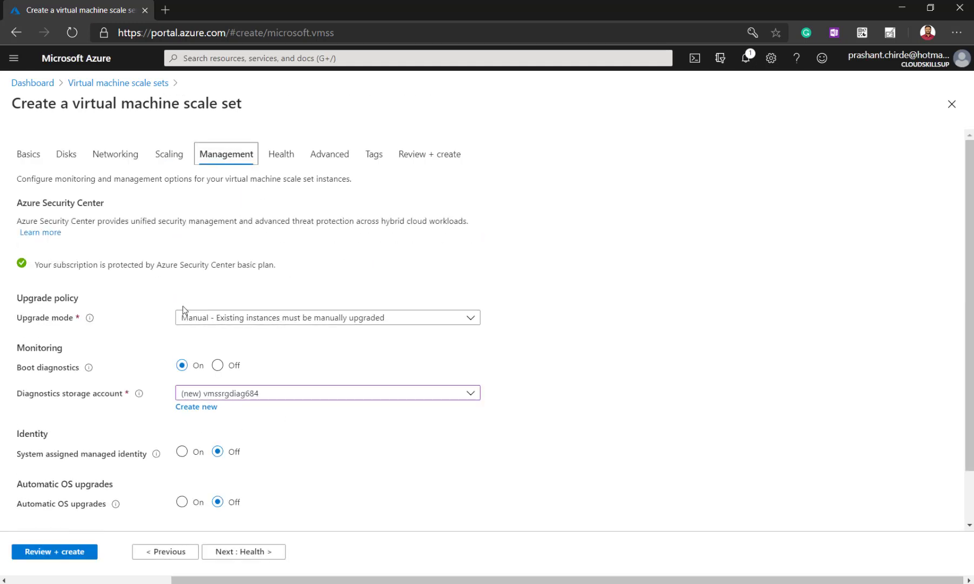
scroll(161, 364, "down", 1)
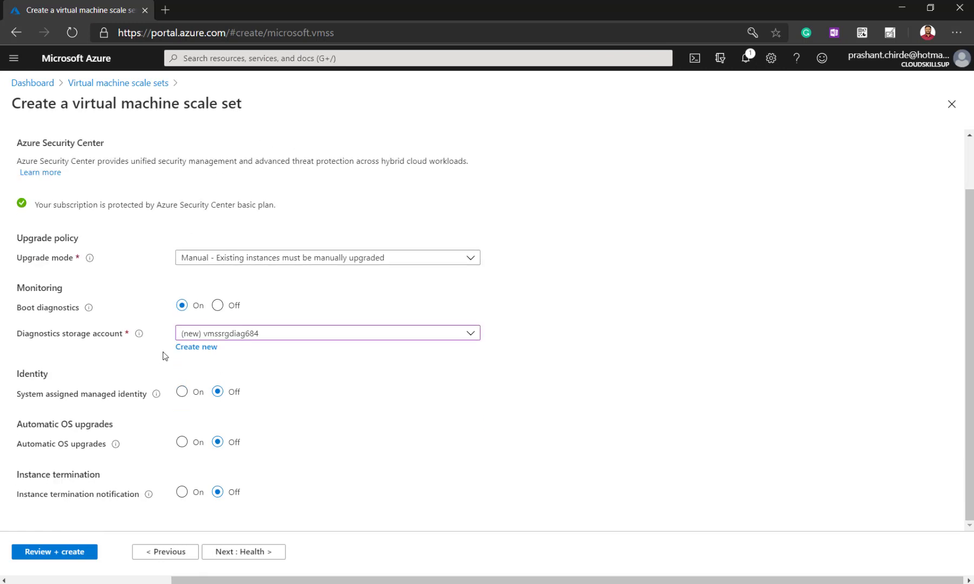
left_click(217, 308)
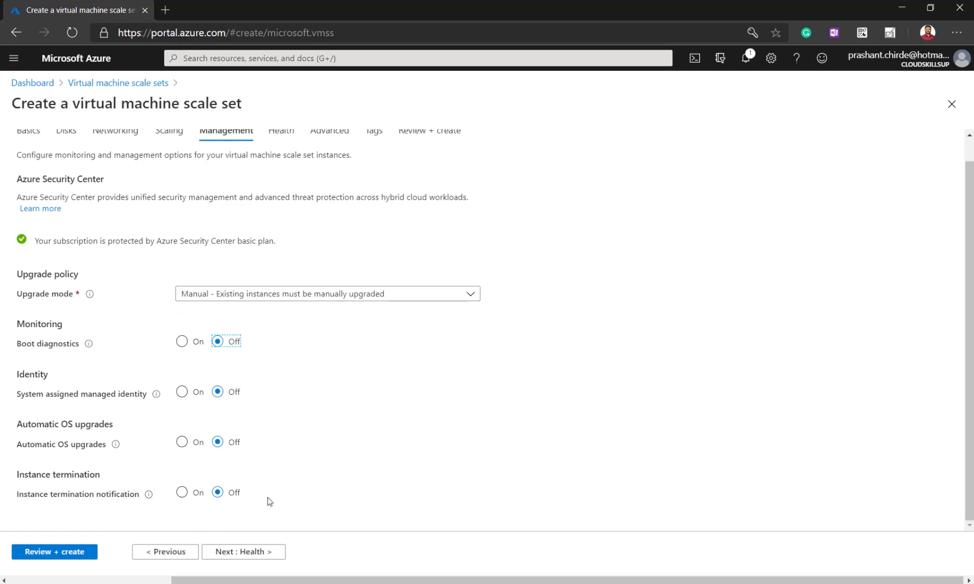
left_click(259, 550)
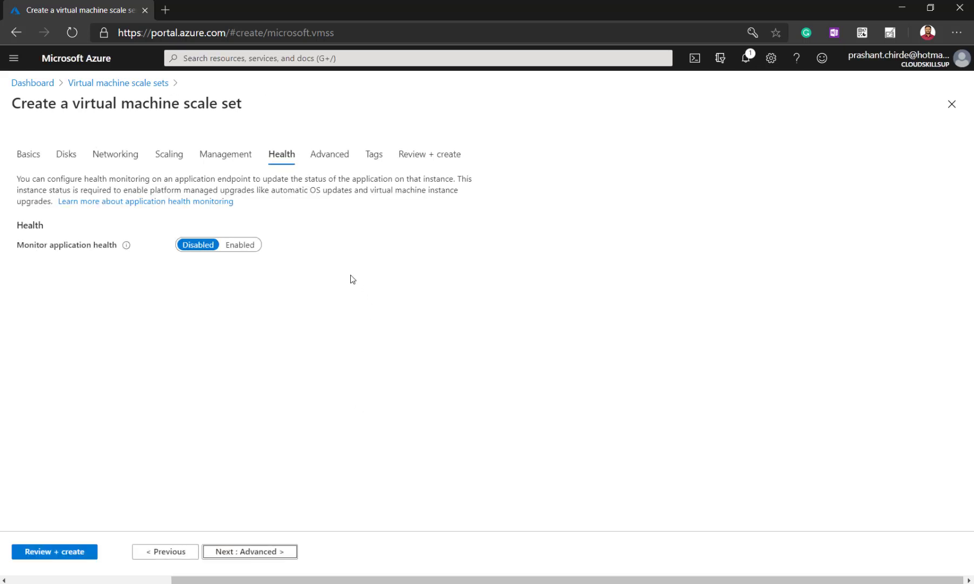
left_click(238, 245)
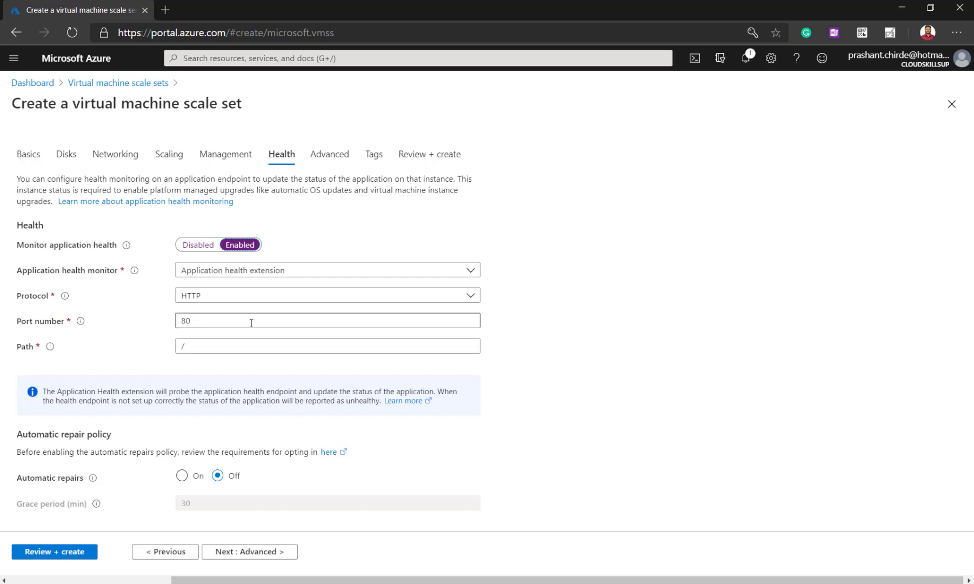
left_click(206, 344)
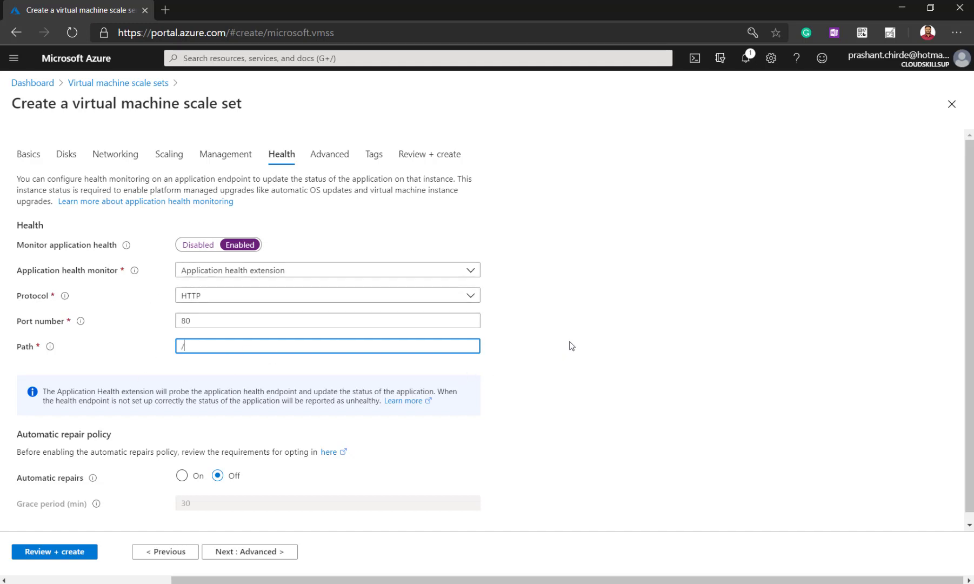
left_click(198, 245)
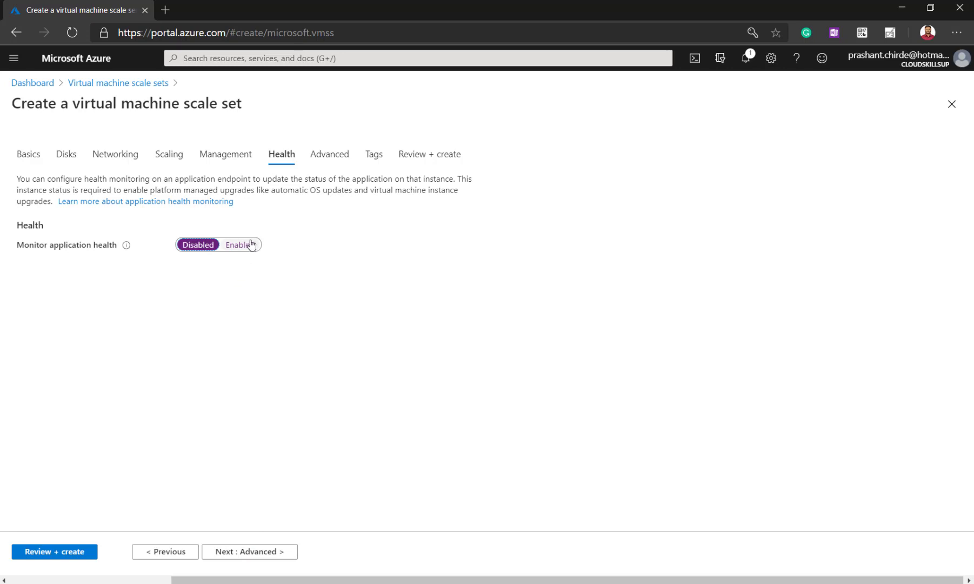
- Keep the default advanced settings, leave the tags empty, and proceed to the final review of the scale set
left_click(277, 553)
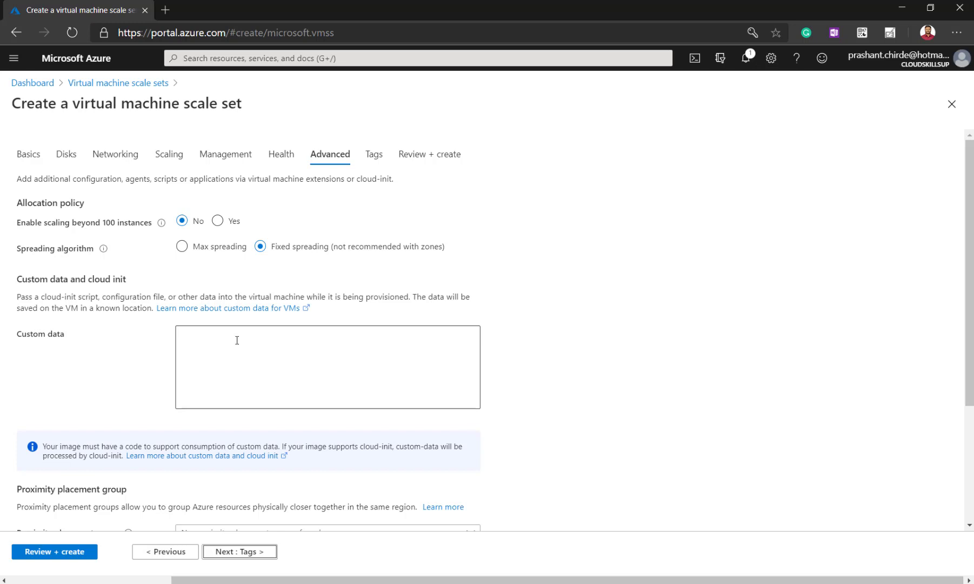
scroll(237, 339, "down", 3)
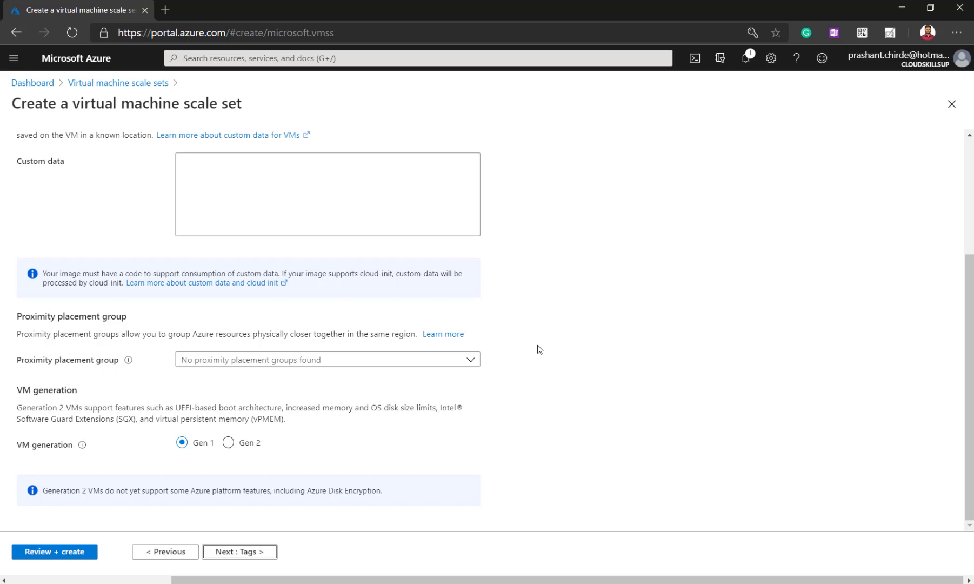
left_click(242, 553)
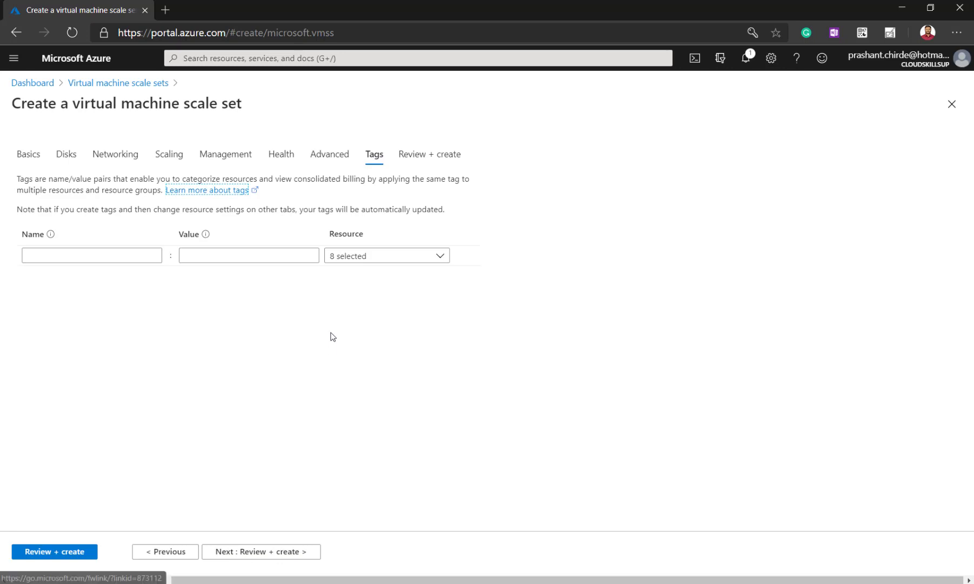
left_click(272, 561)
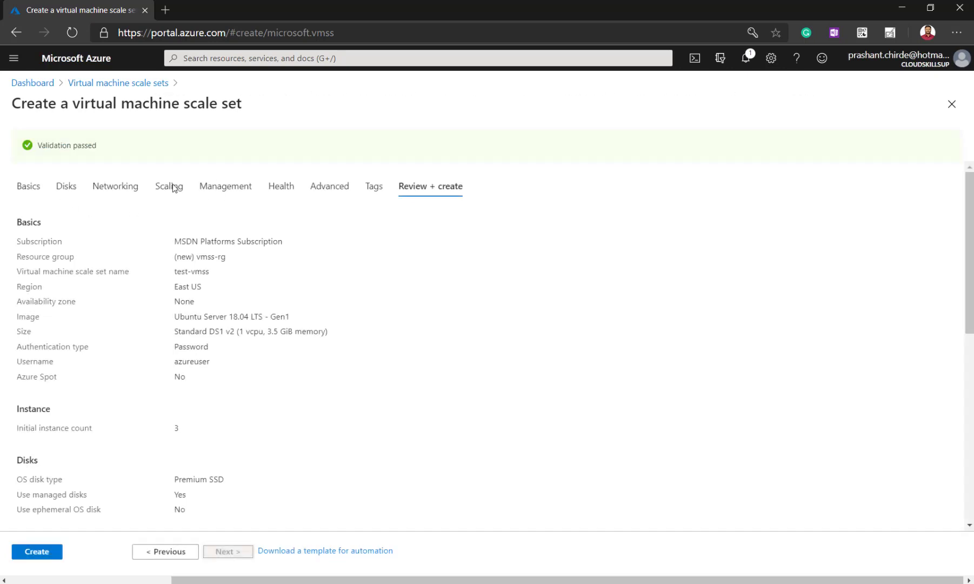
- Create the reviewed virtual machine scale set and open the deployed test-vmss resource
left_click(47, 553)
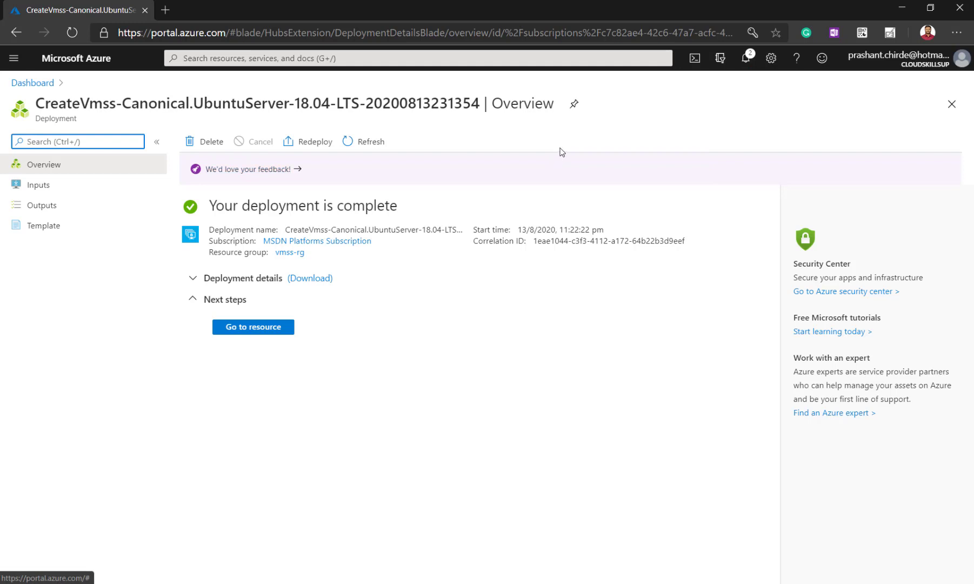
left_click(254, 334)
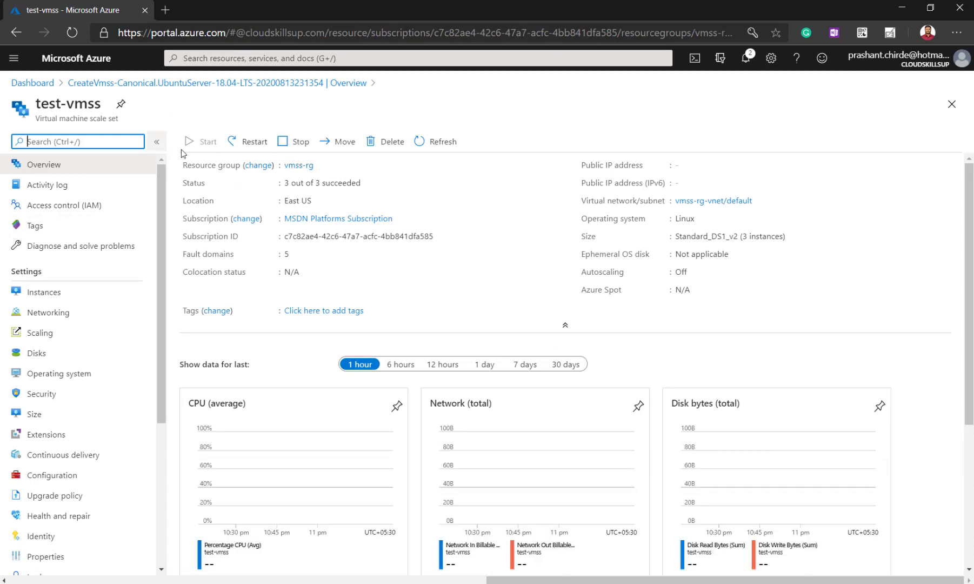
- View the scale set's virtual machine instances and open its export template
left_click(44, 293)
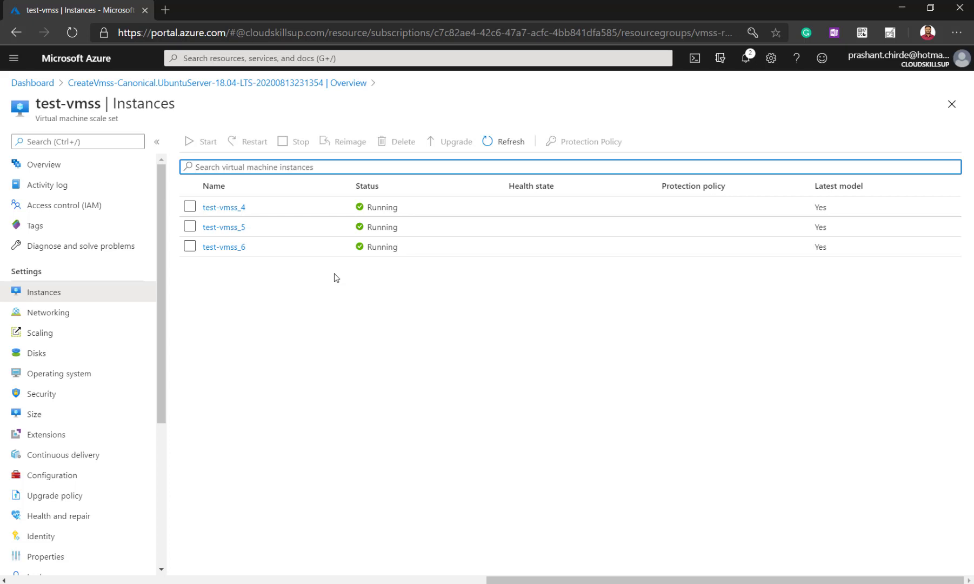
scroll(53, 433, "down", 4)
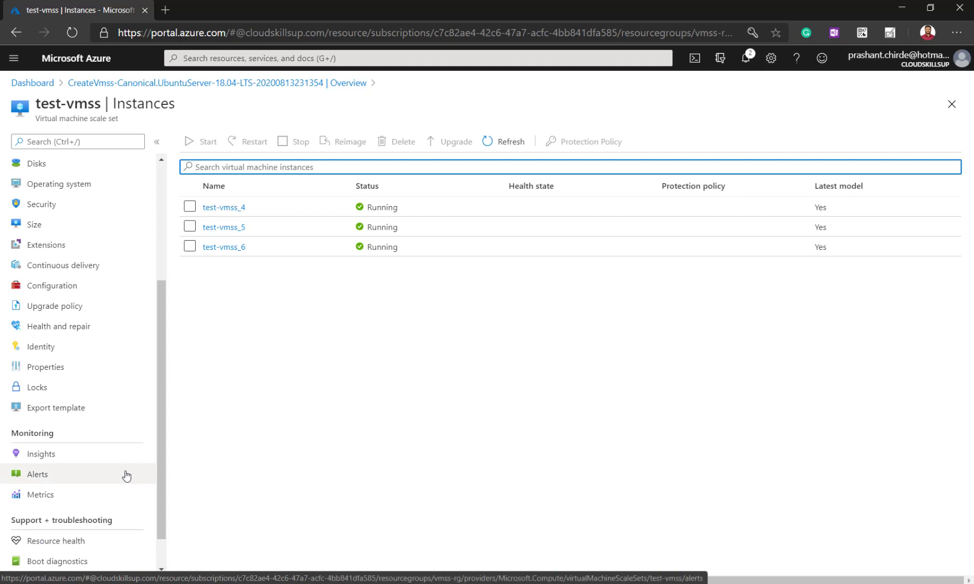
left_click(30, 408)
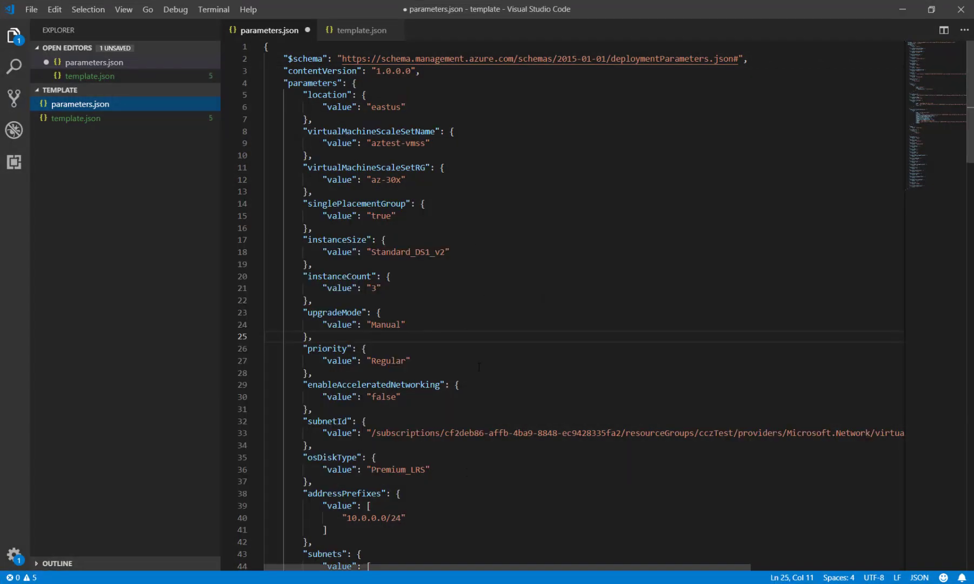
- Switch to Visual Studio Code and examine the schema, content version and parameters sections at the start of template.json
left_click(100, 118)
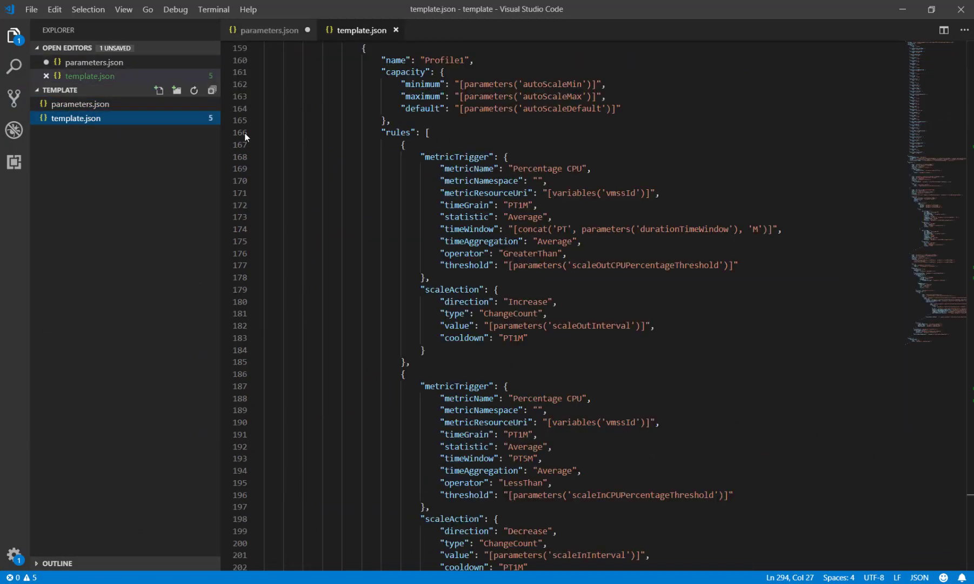
scroll(580, 317, "up", 20)
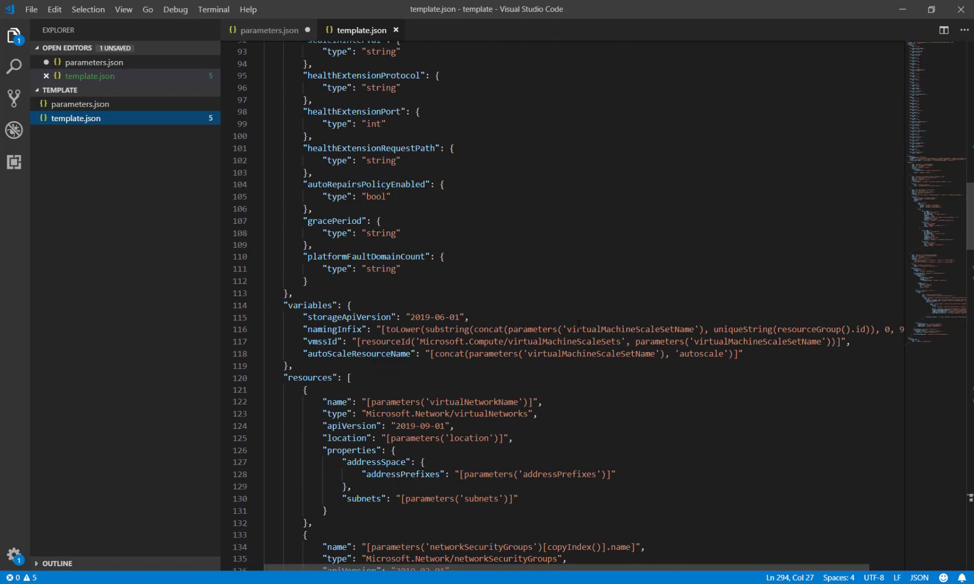
scroll(578, 325, "up", 10)
scroll(578, 325, "up", 11)
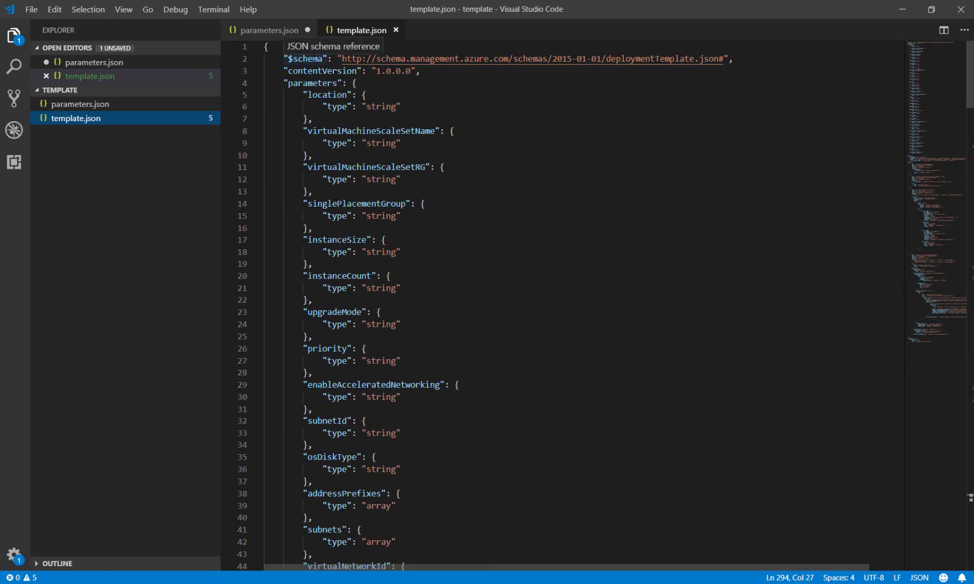
left_click(315, 58)
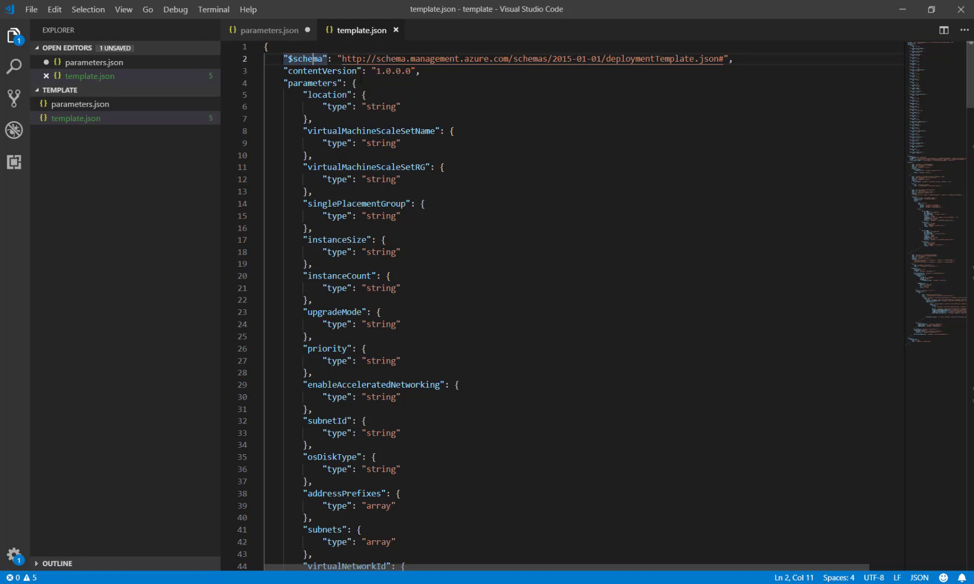
left_click(322, 70)
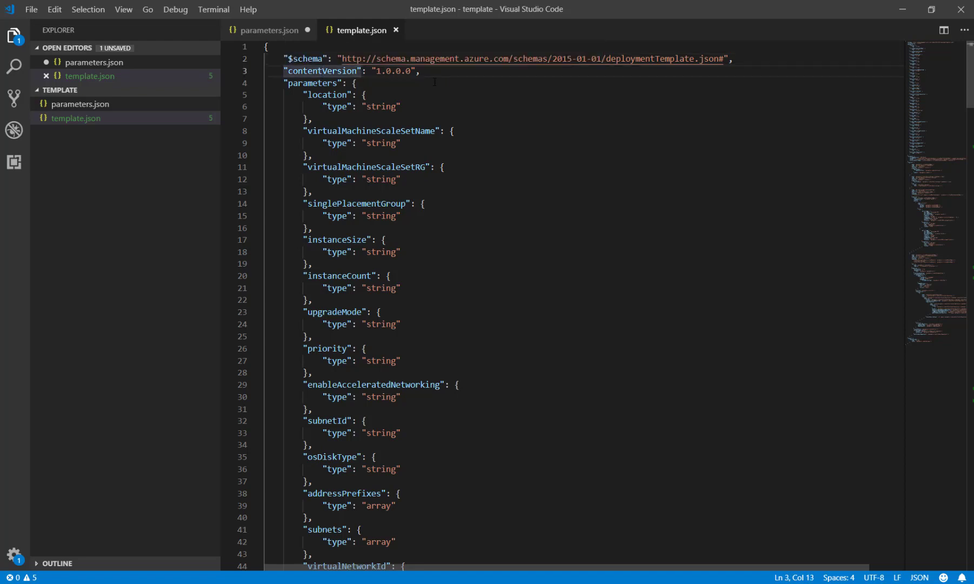
left_click(304, 83)
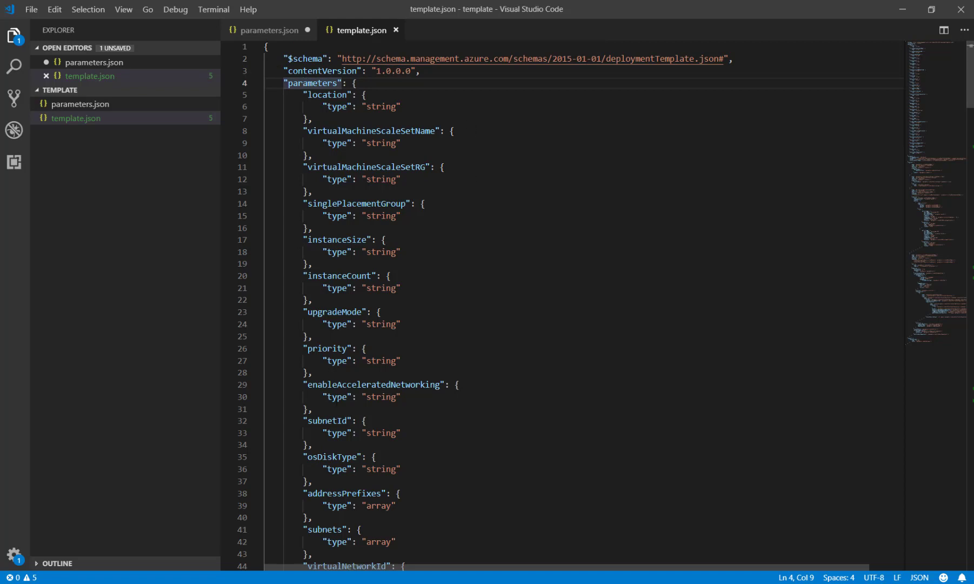
scroll(372, 385, "down", 1)
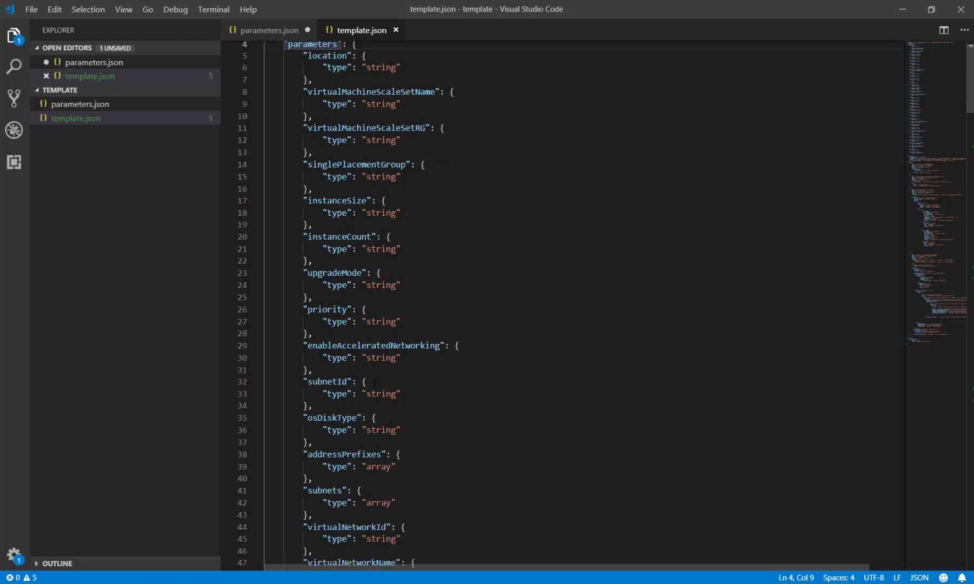
- Examine the values in parameters.json, including the location, scale set name, resource group, instance size and subnets
left_click(87, 104)
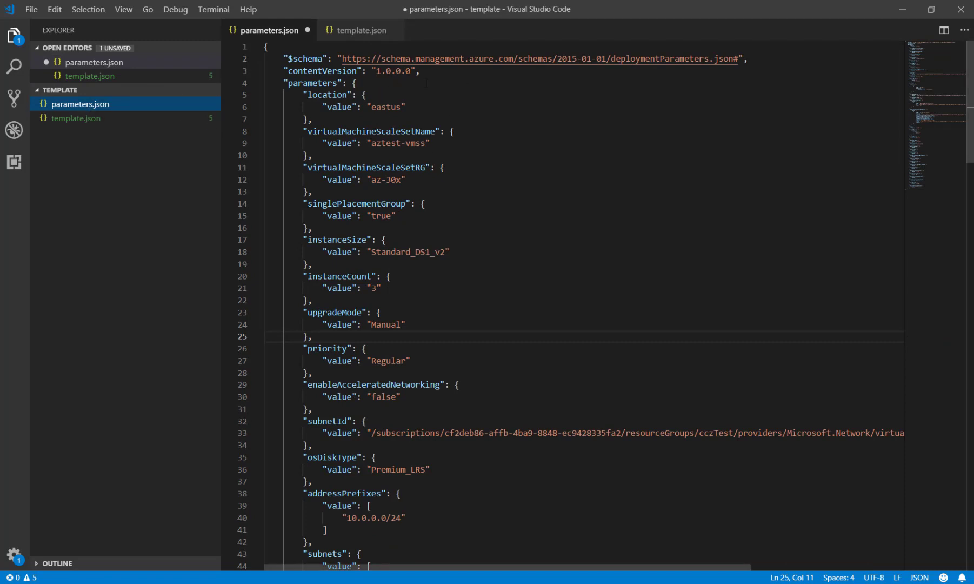
left_click(308, 95)
left_click(392, 107)
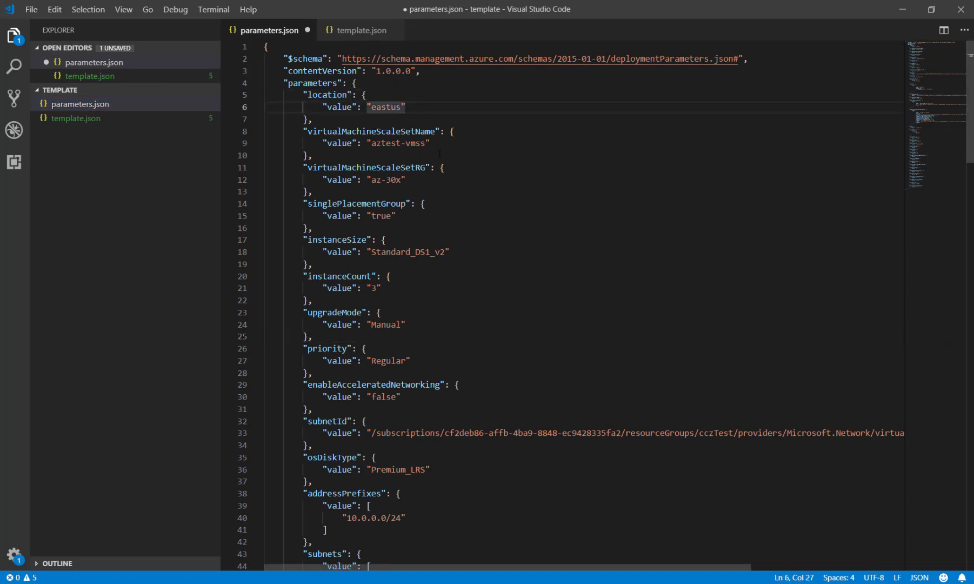
left_click(392, 142)
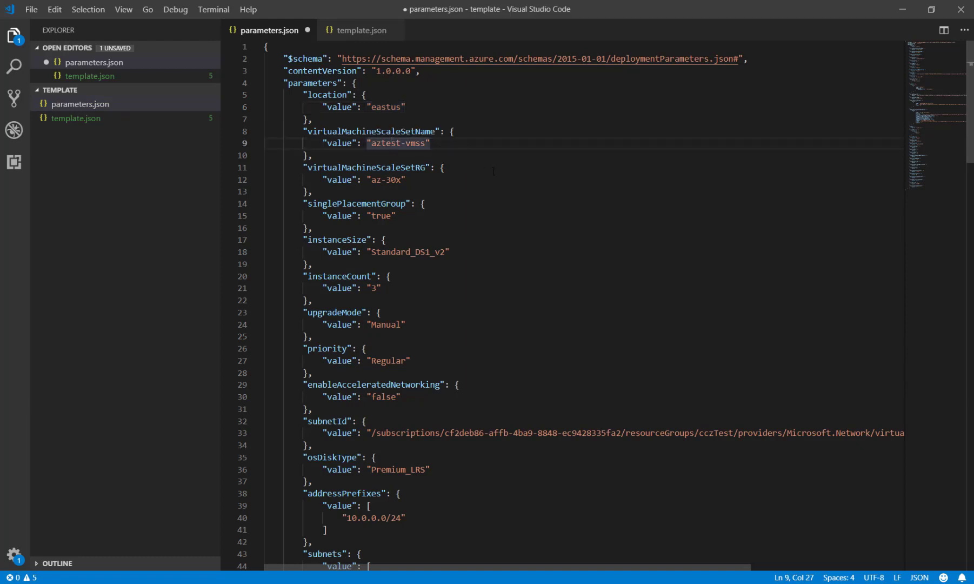
left_click(383, 180)
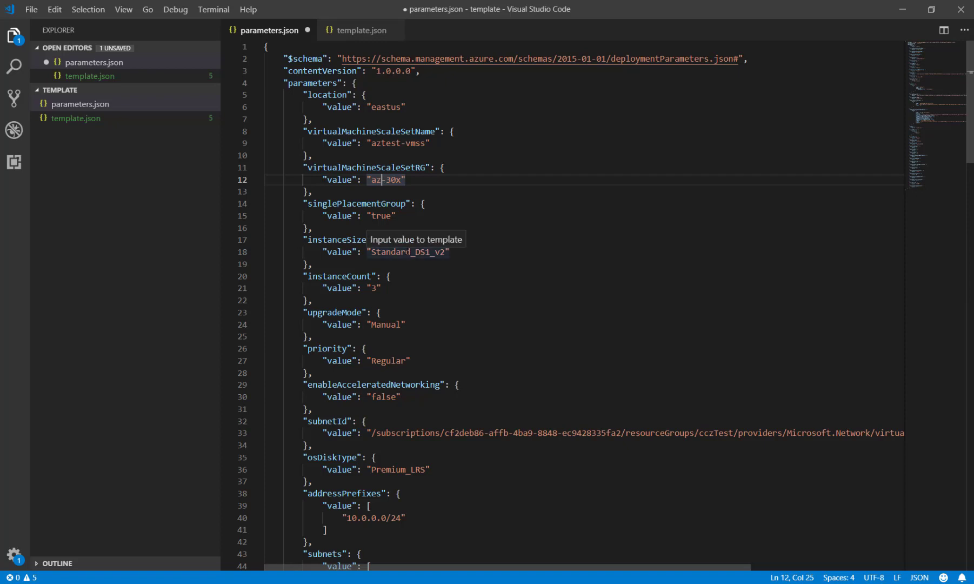
left_click(406, 252)
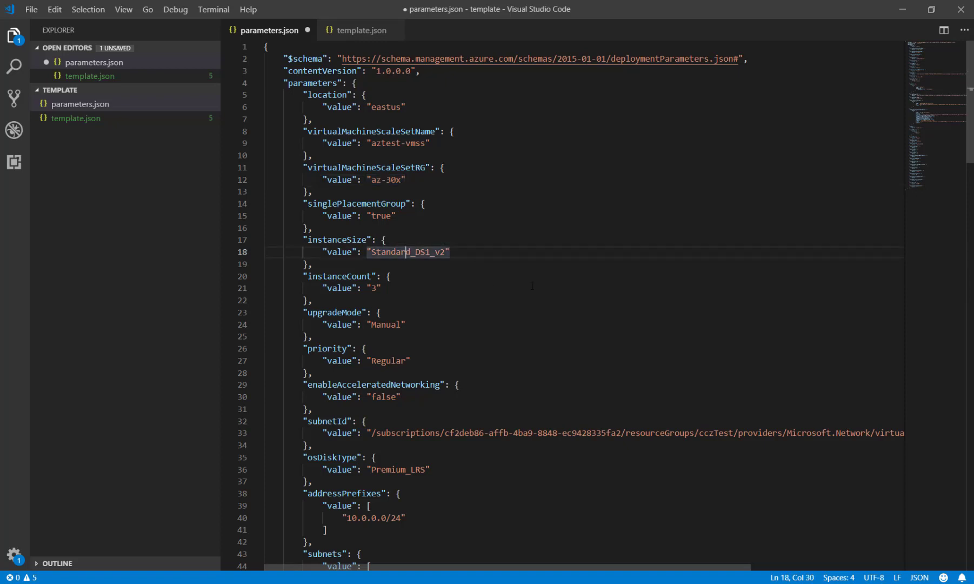
scroll(358, 409, "down", 4)
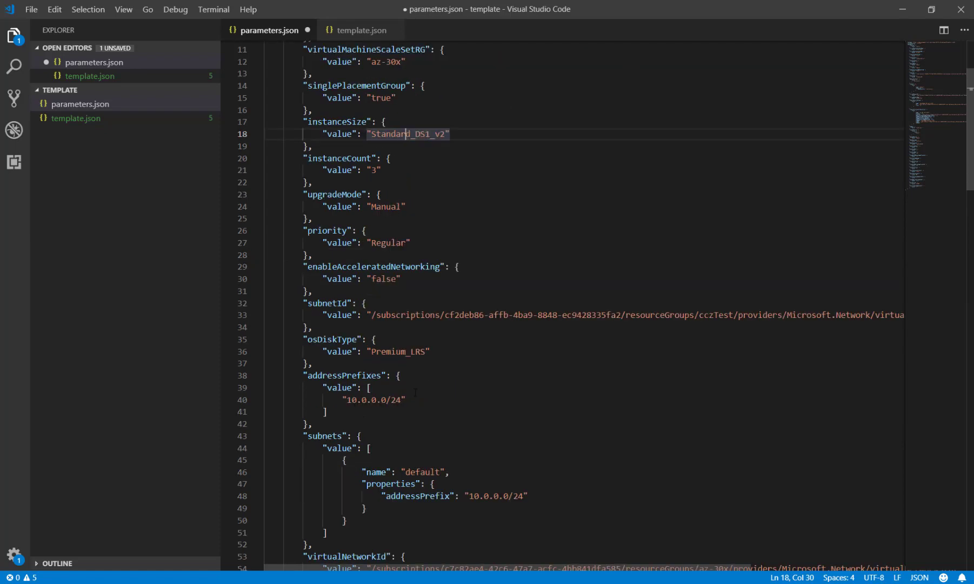
scroll(421, 389, "down", 3)
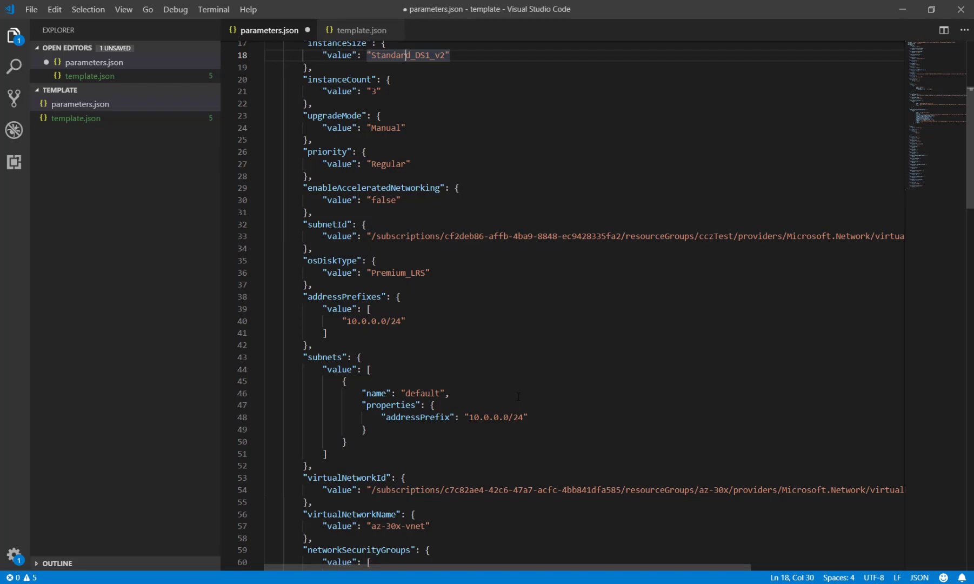
- Examine the variables in template.json and the resource definitions for the virtual network and network security groups
left_click(61, 118)
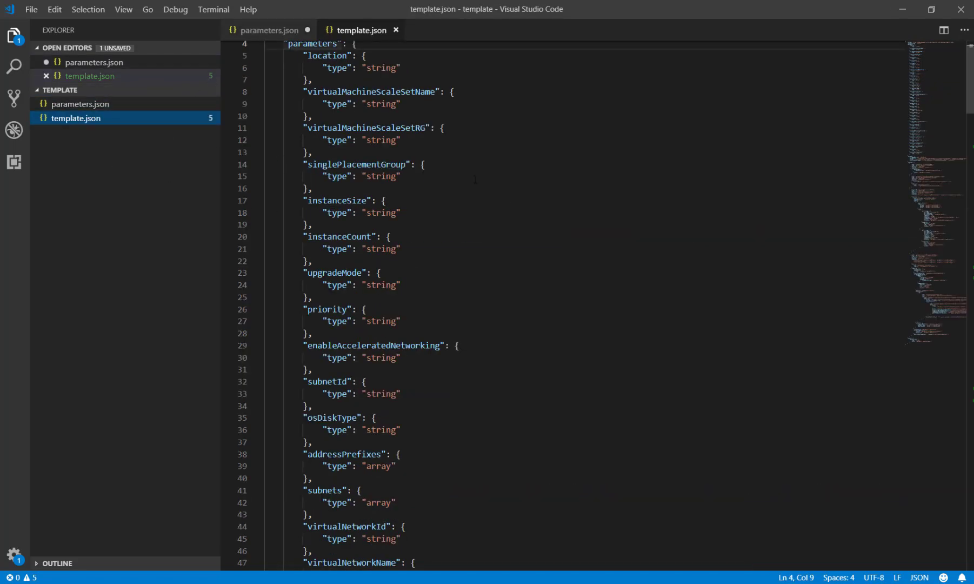
scroll(475, 179, "down", 20)
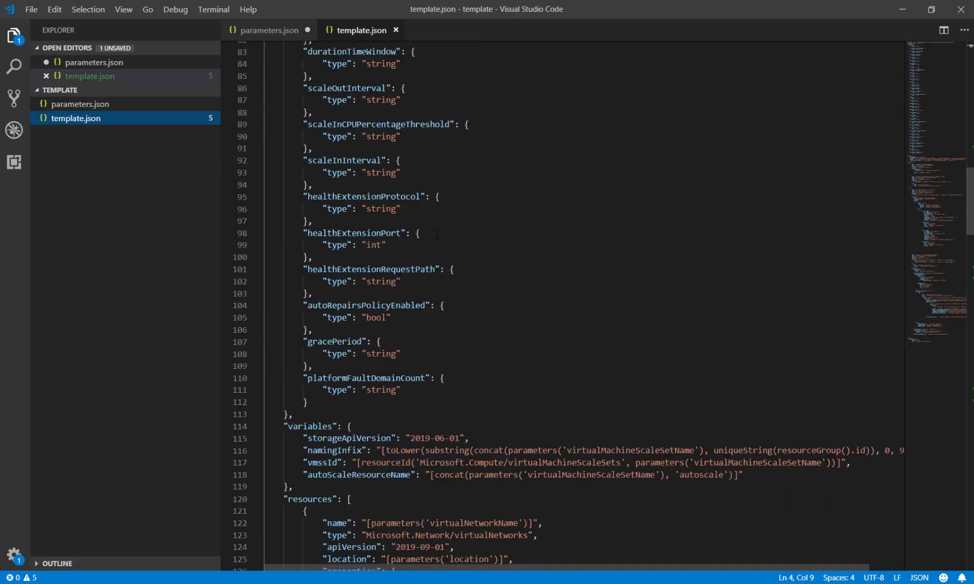
scroll(437, 235, "down", 6)
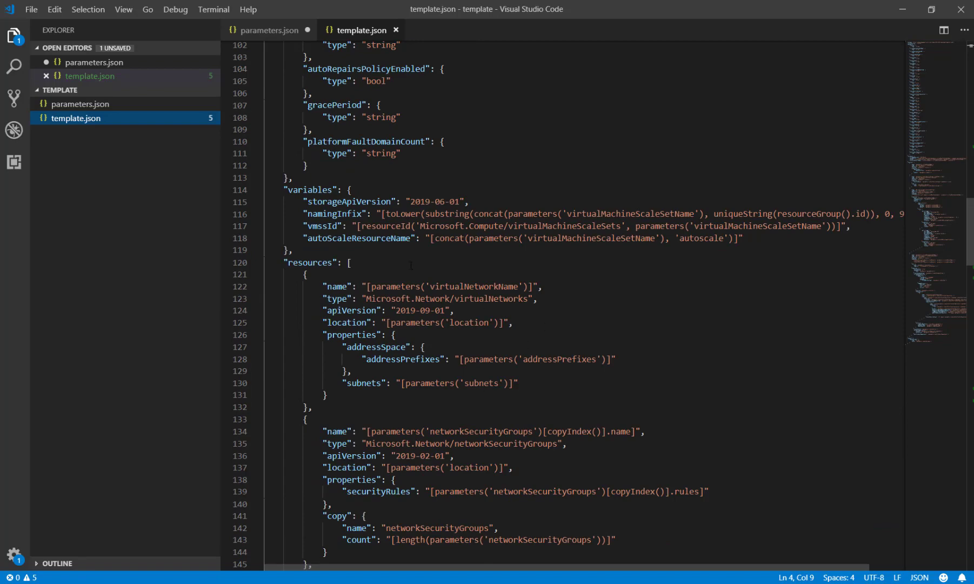
scroll(347, 277, "down", 2)
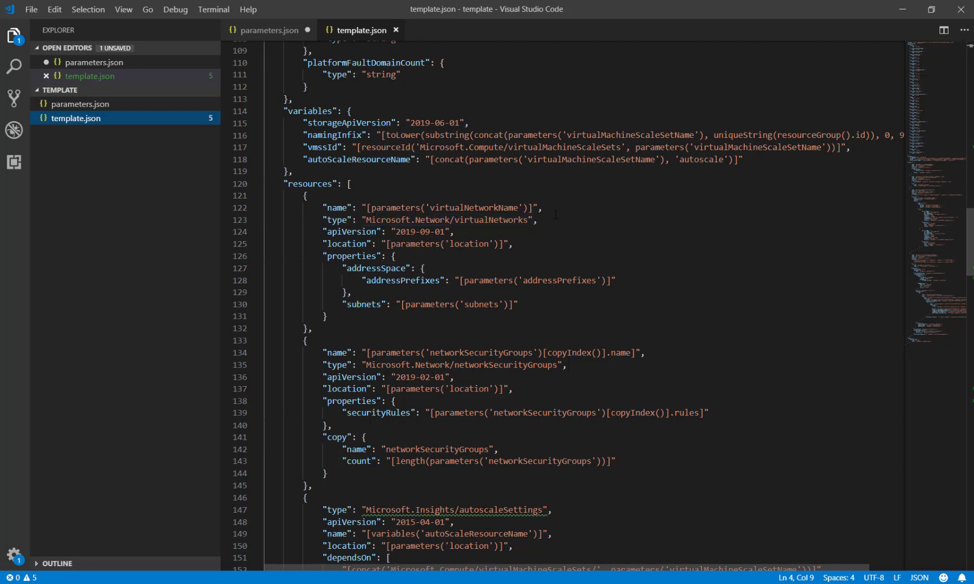
scroll(475, 334, "down", 1)
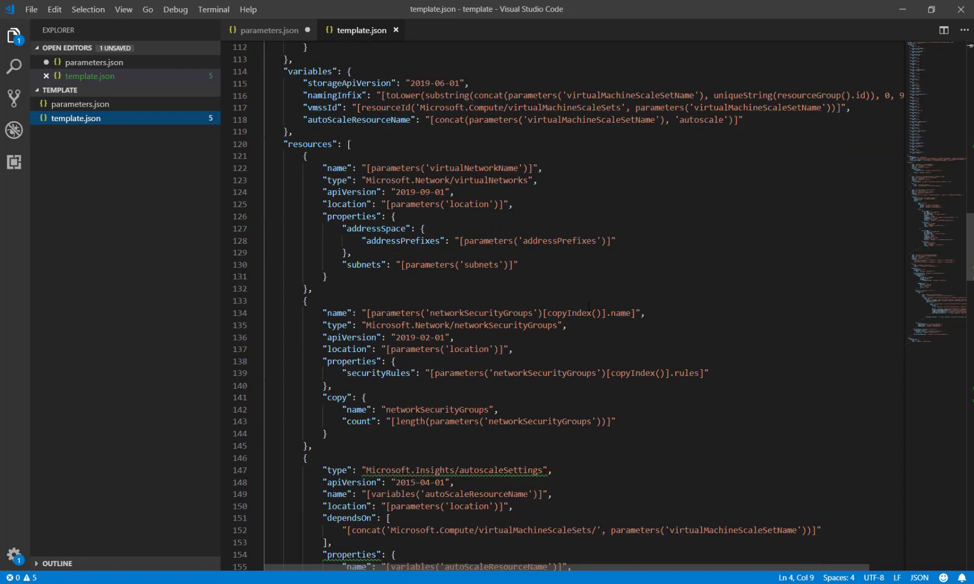
left_click_drag(479, 325, 557, 325)
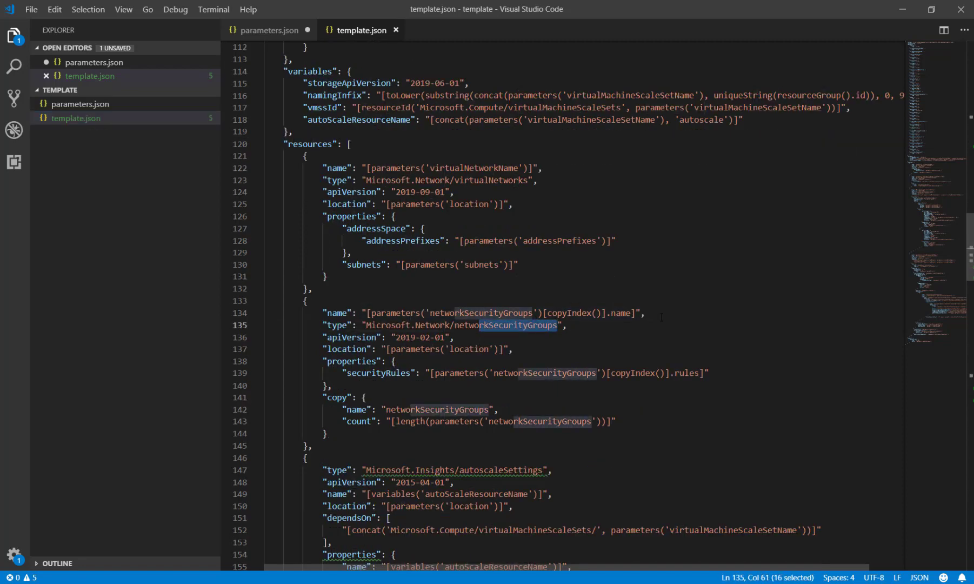
- Examine the autoscale settings, the scale set resource definition and the adminUsername output in template.json
scroll(661, 317, "down", 4)
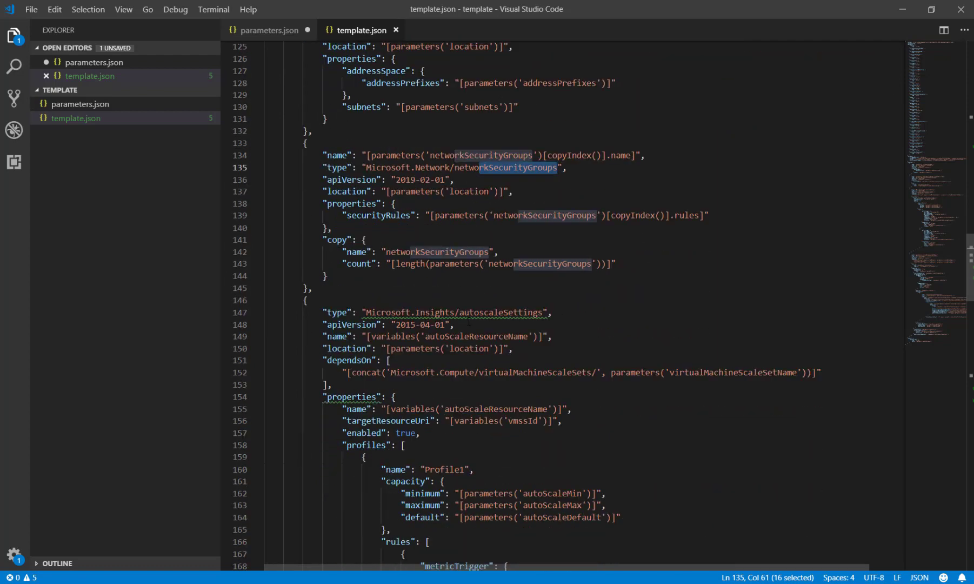
scroll(506, 324, "down", 3)
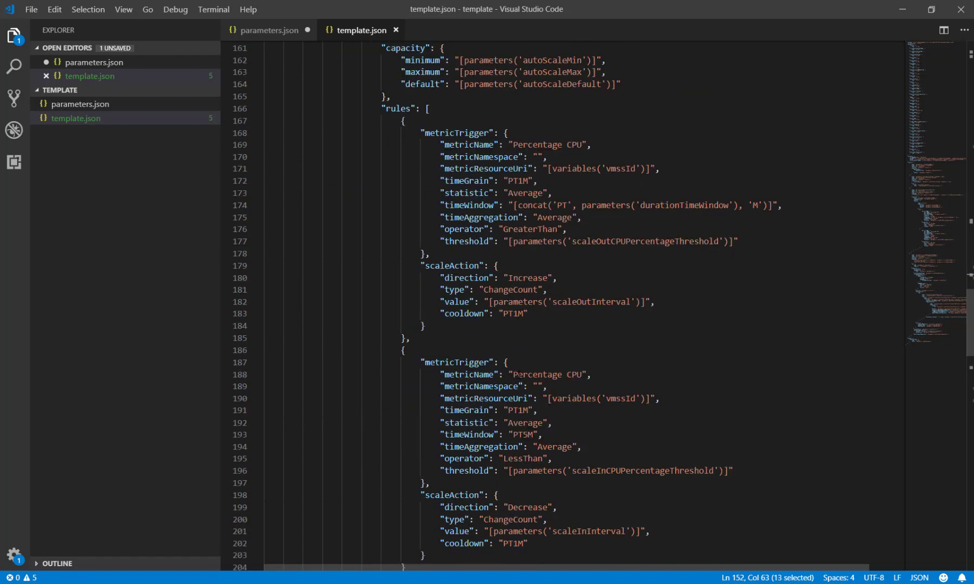
scroll(496, 334, "down", 9)
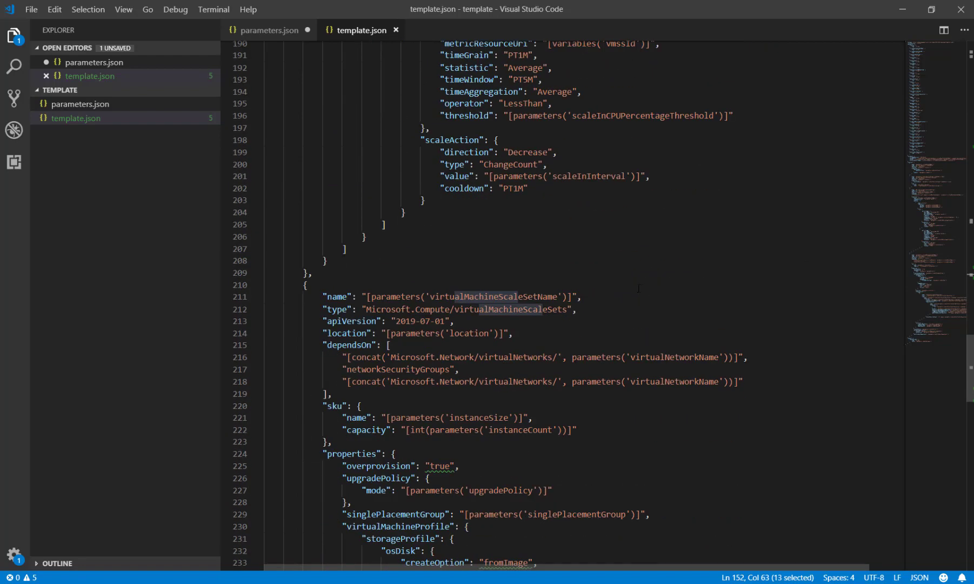
scroll(619, 325, "down", 2)
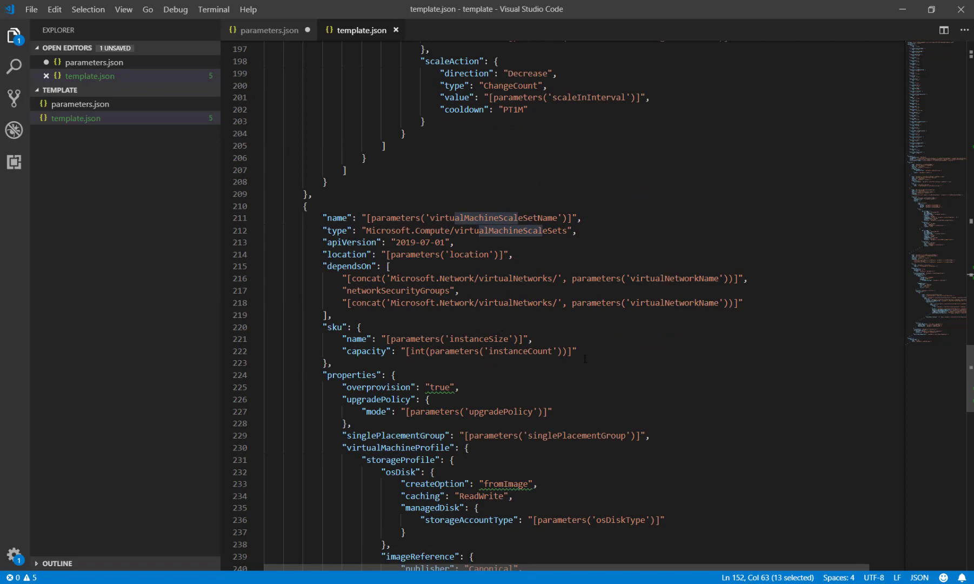
scroll(584, 359, "down", 4)
scroll(585, 359, "down", 5)
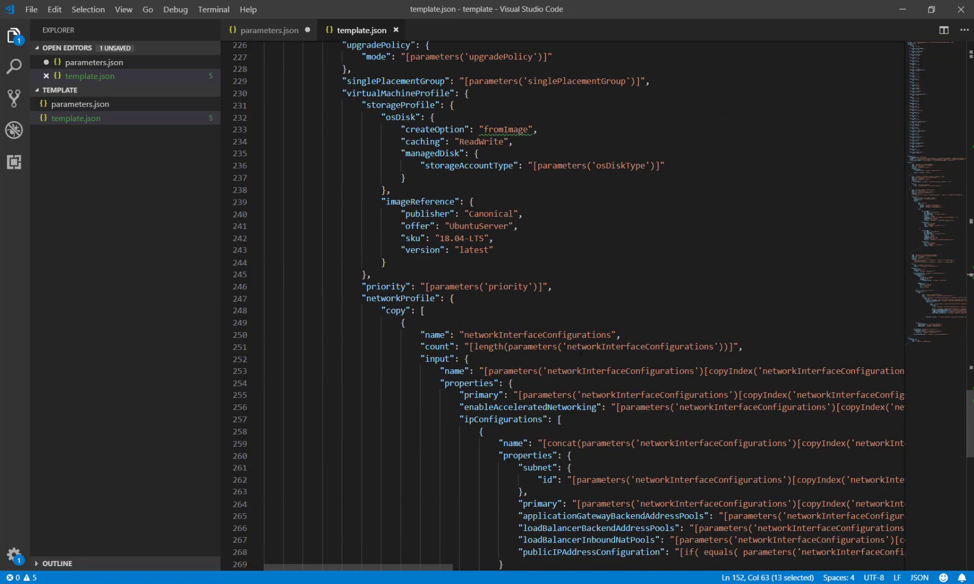
scroll(575, 352, "down", 13)
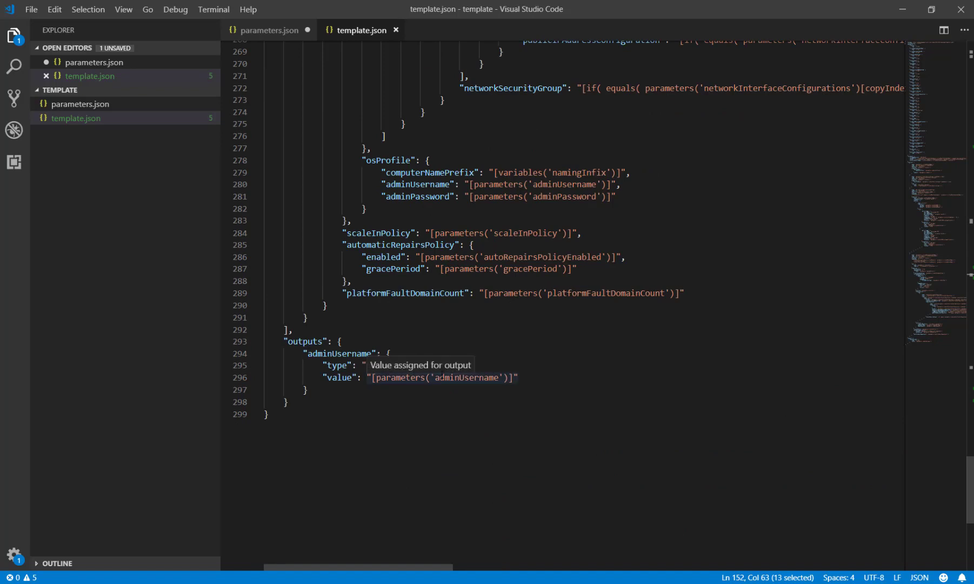
left_click_drag(435, 377, 499, 378)
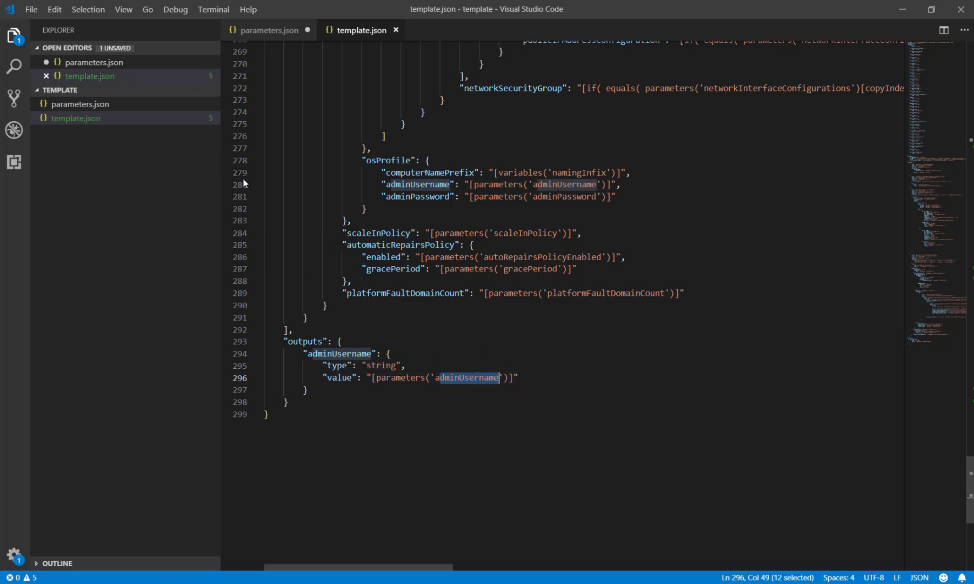
- Review parameters.json briefly and return to the outputs section of template.json
left_click(86, 104)
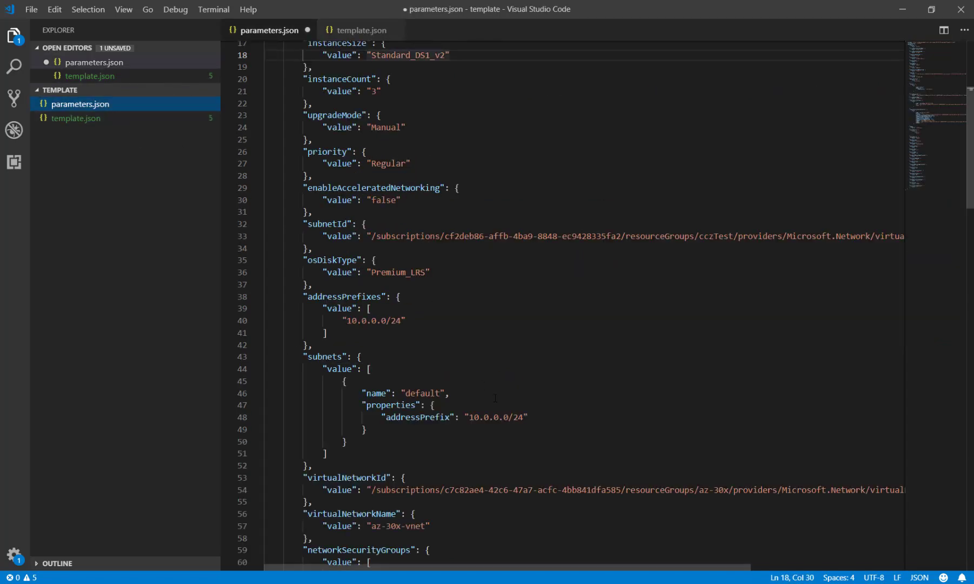
scroll(495, 398, "down", 1)
left_click(100, 118)
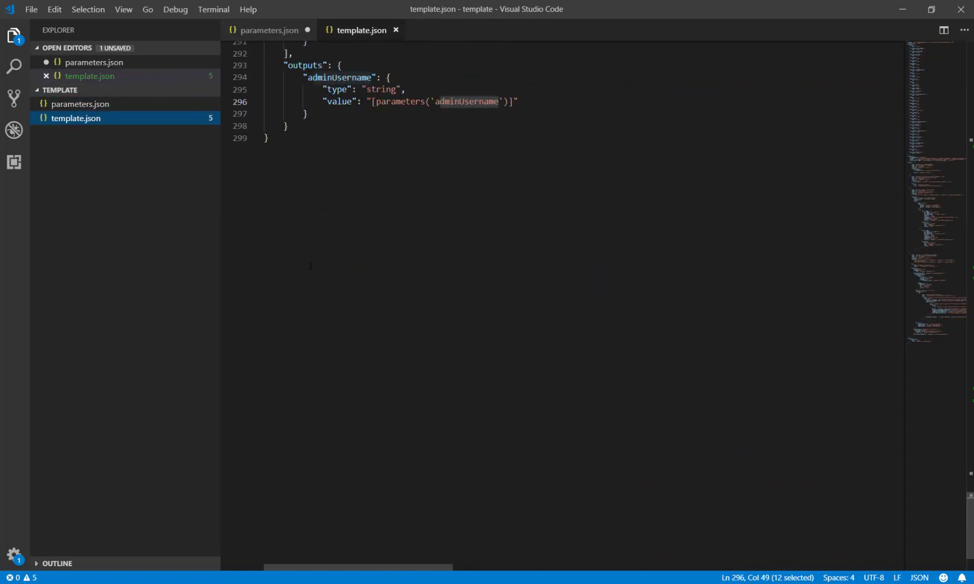
scroll(322, 239, "up", 1)
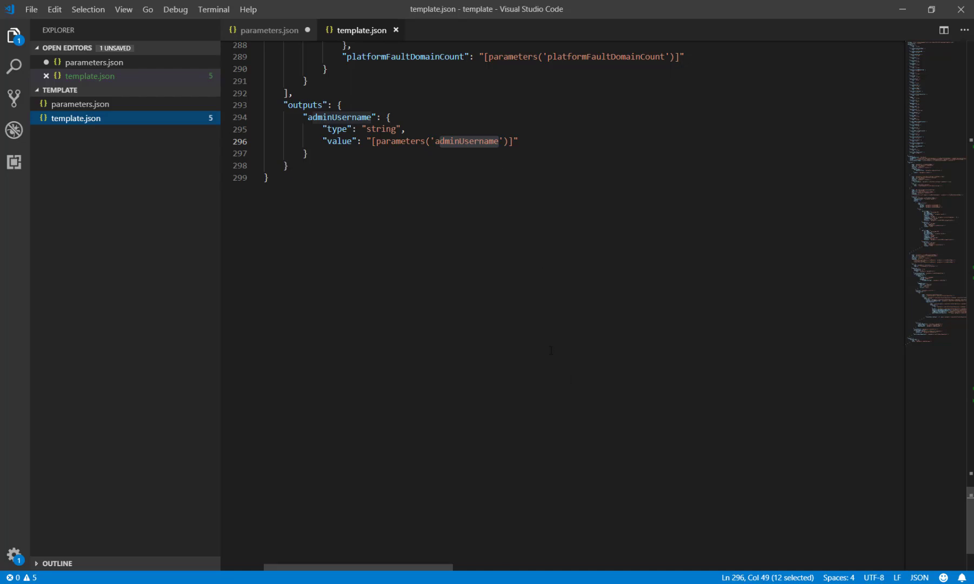
- Switch to PowerShell ISE and run the New-AzResourceGroupDeployment script targeting resource group az-30x with template.json and parameters.json
key("alt+Tab")
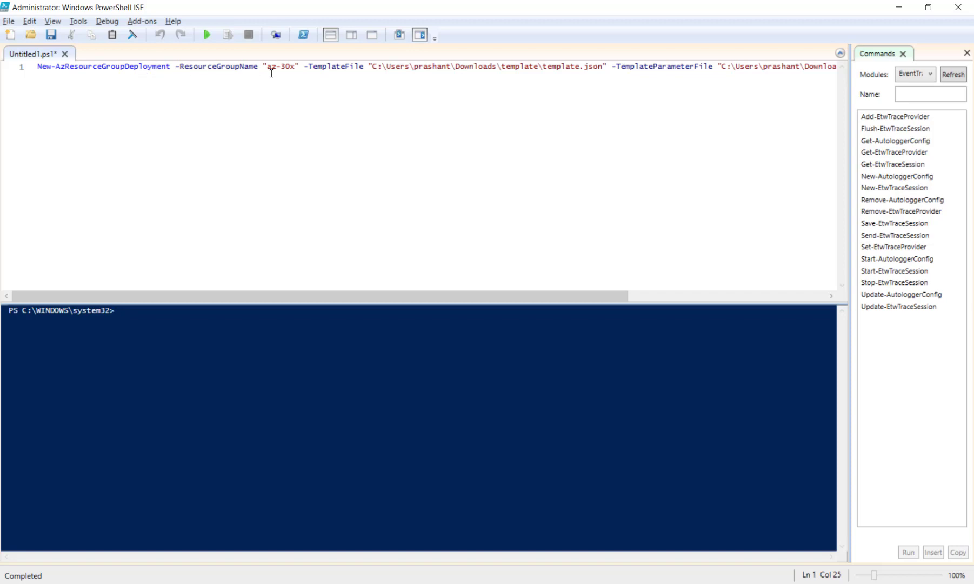
left_click_drag(270, 67, 298, 66)
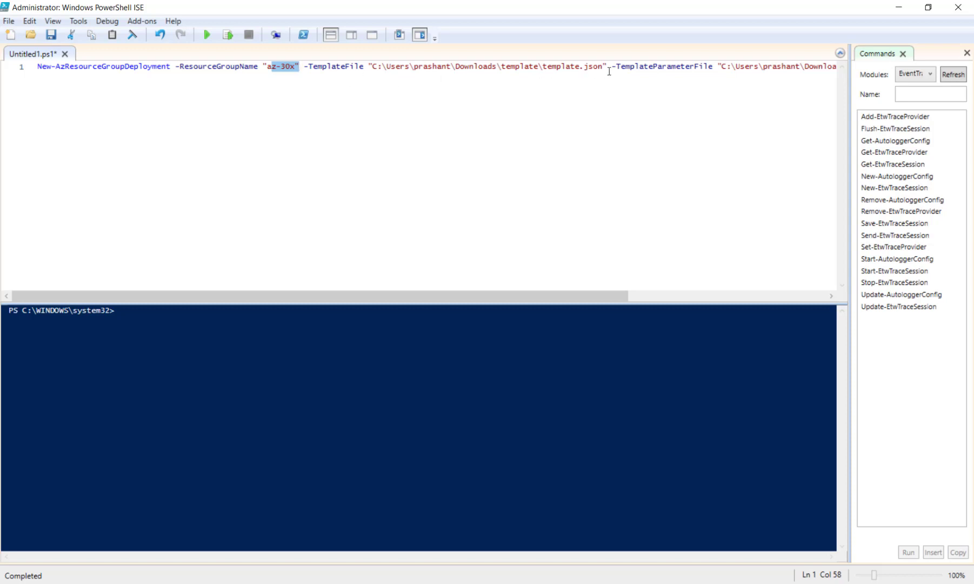
left_click_drag(607, 66, 377, 63)
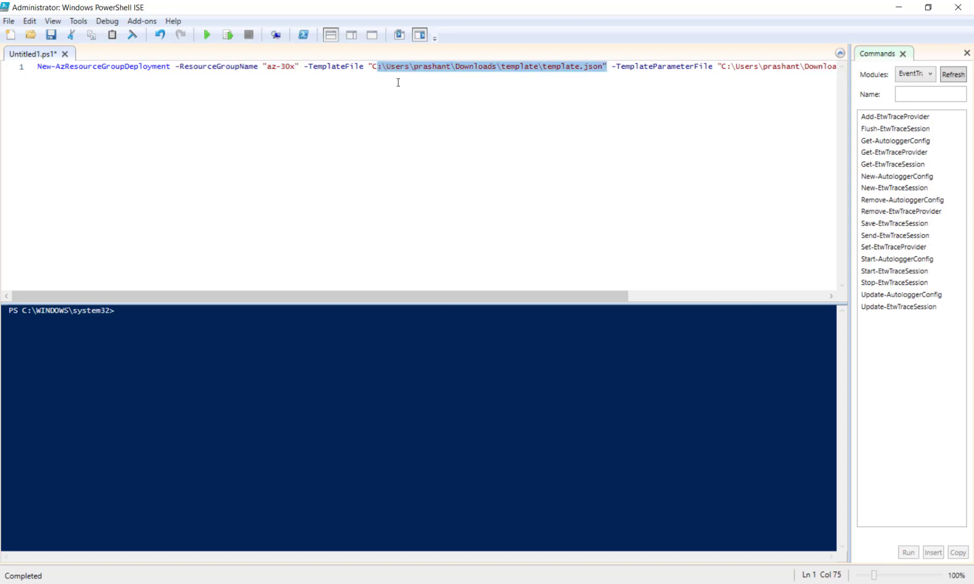
left_click_drag(572, 298, 680, 302)
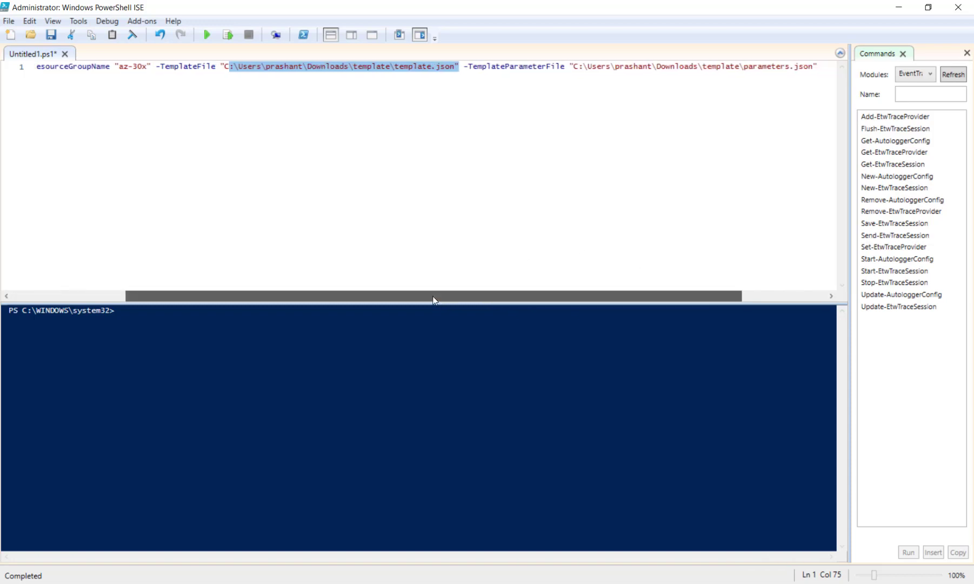
left_click_drag(432, 296, 231, 305)
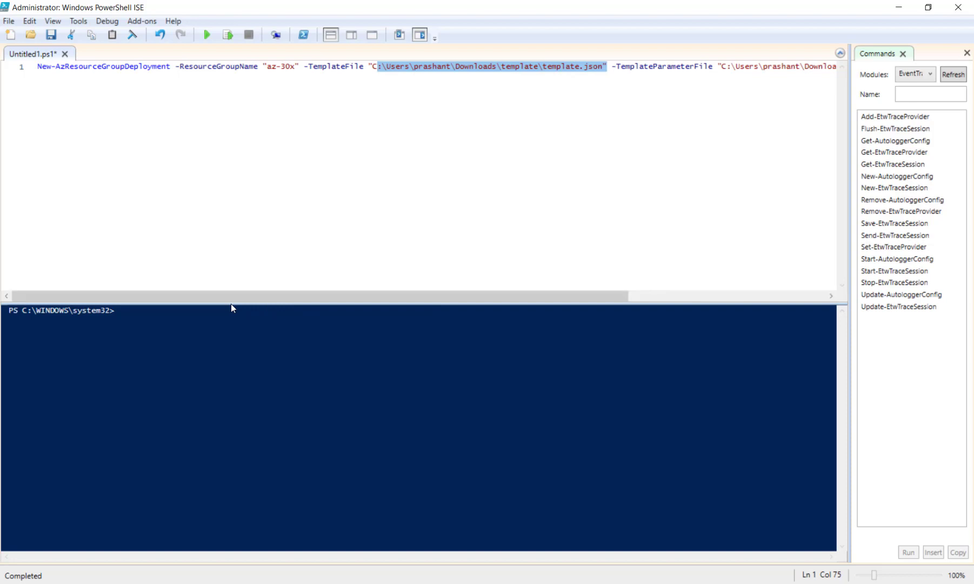
left_click(206, 37)
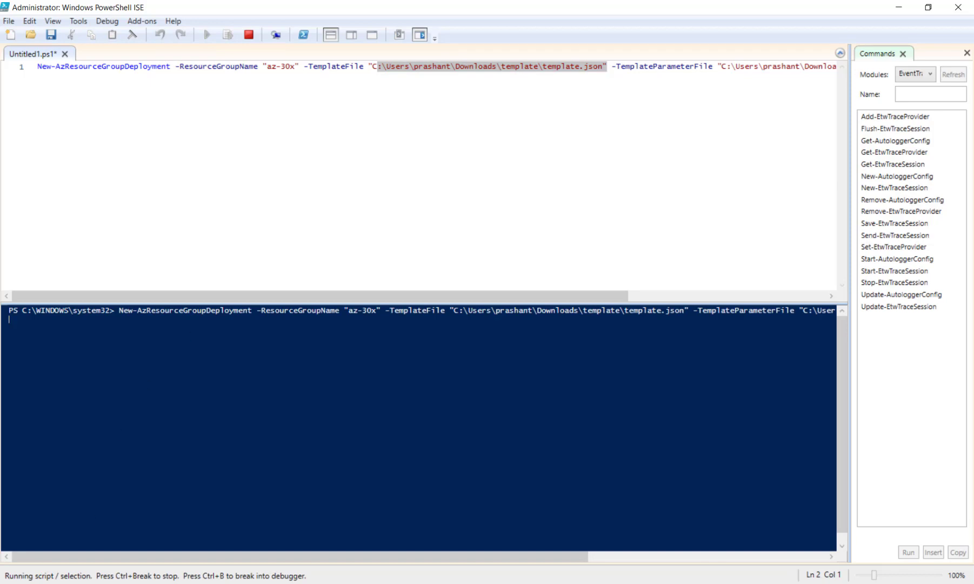
- Switch to the Azure portal in the browser, leave the test-vmss template export and open the az-30x resource group
left_click(185, 582)
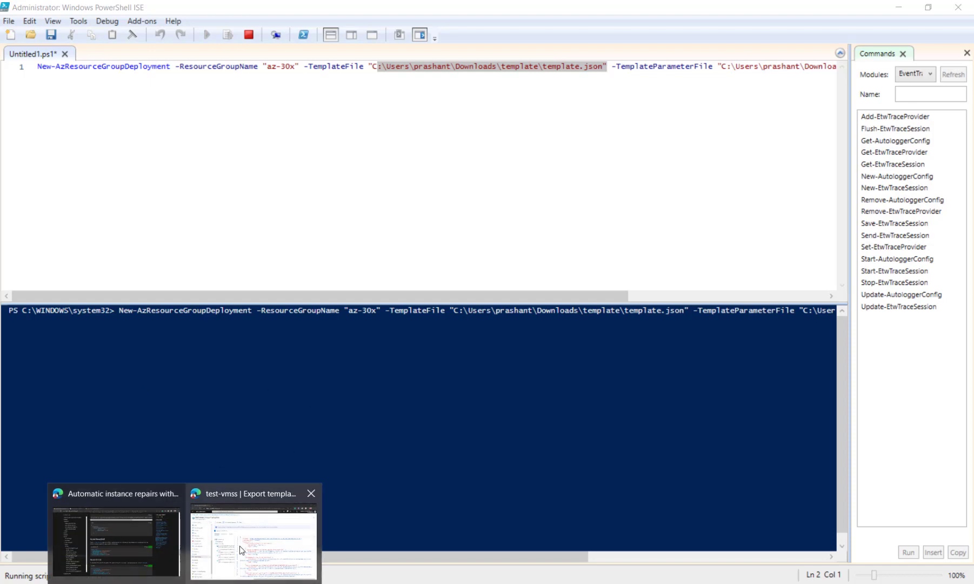
left_click(242, 550)
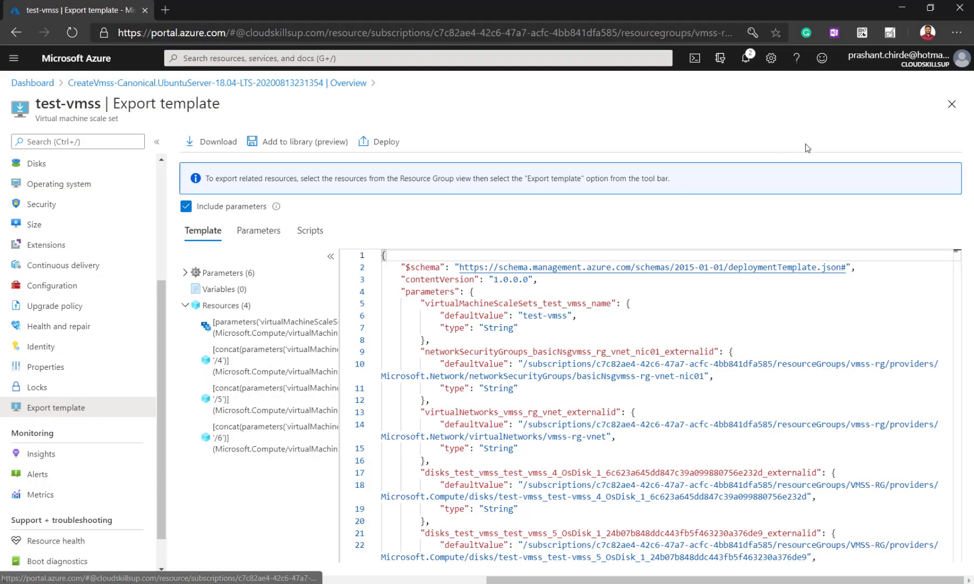
left_click(951, 105)
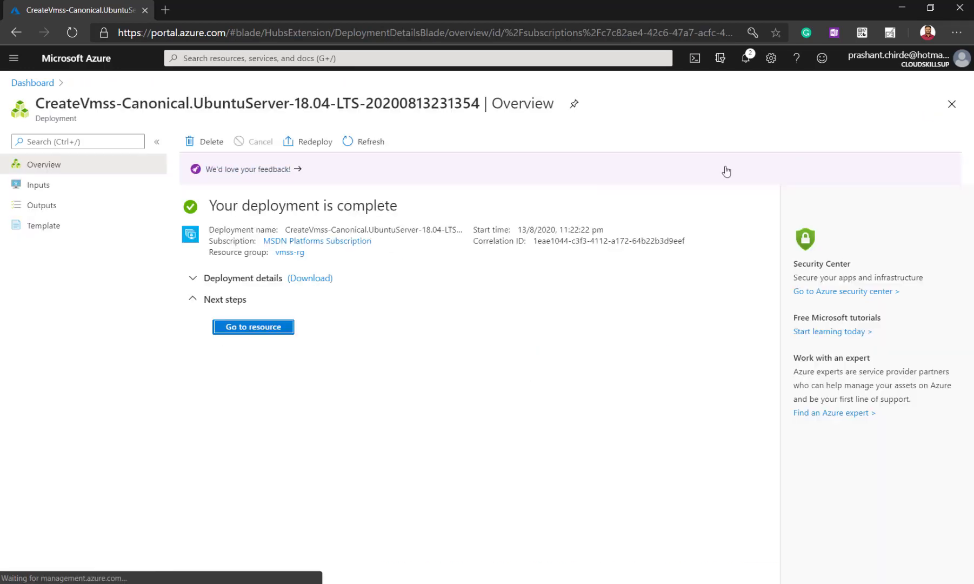
left_click(23, 83)
left_click(305, 153)
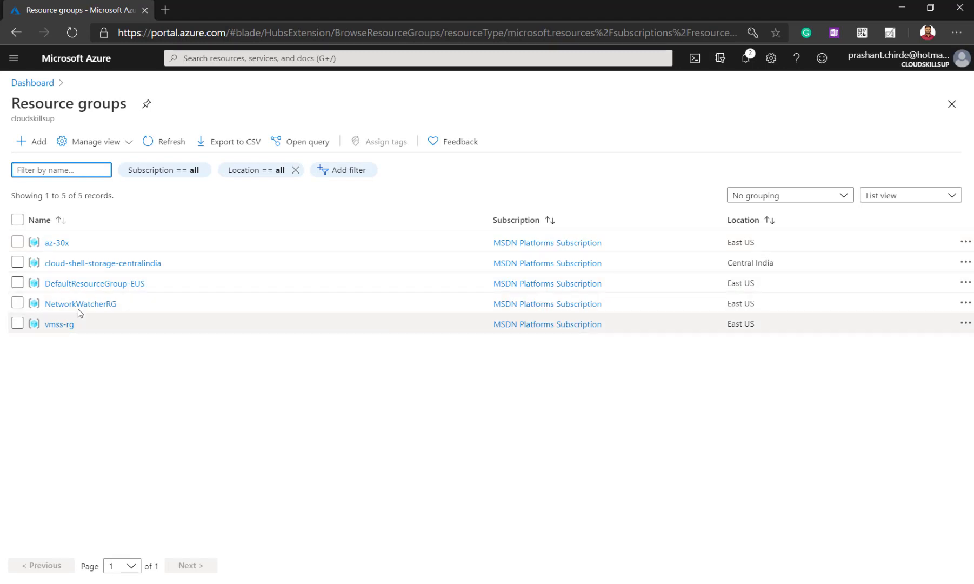
left_click(58, 243)
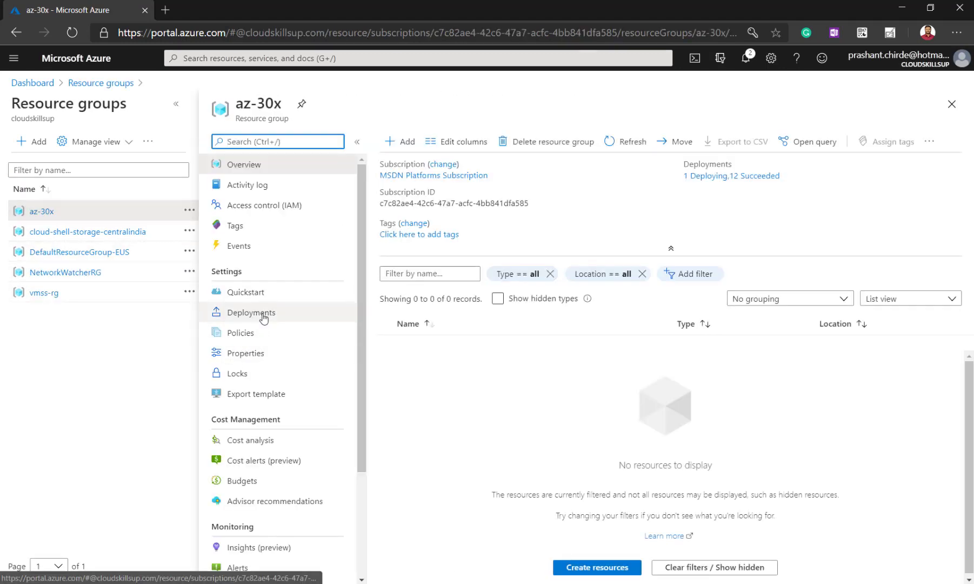
- Check the az-30x resource group's deployments and its created resources, ending on the deployment list
left_click(263, 318)
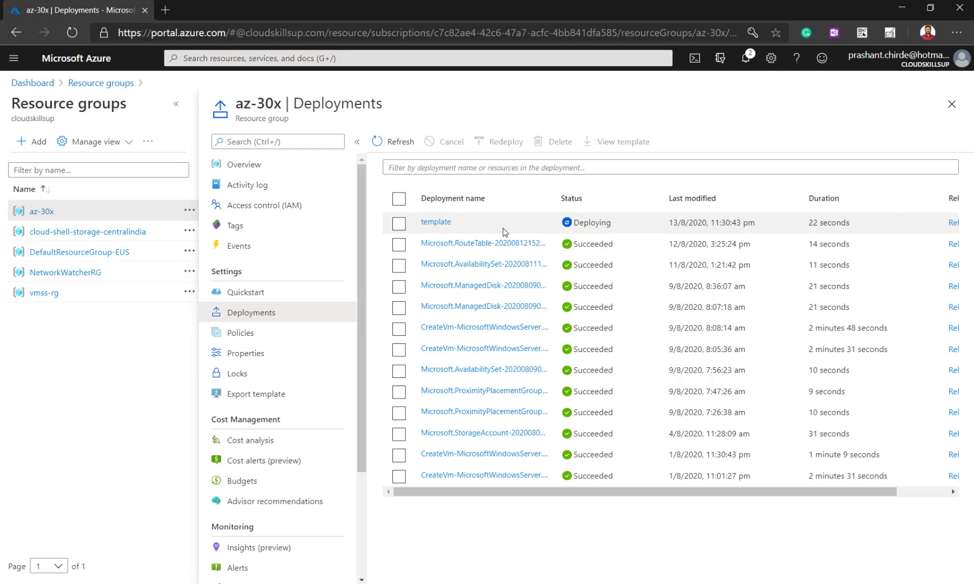
left_click(235, 171)
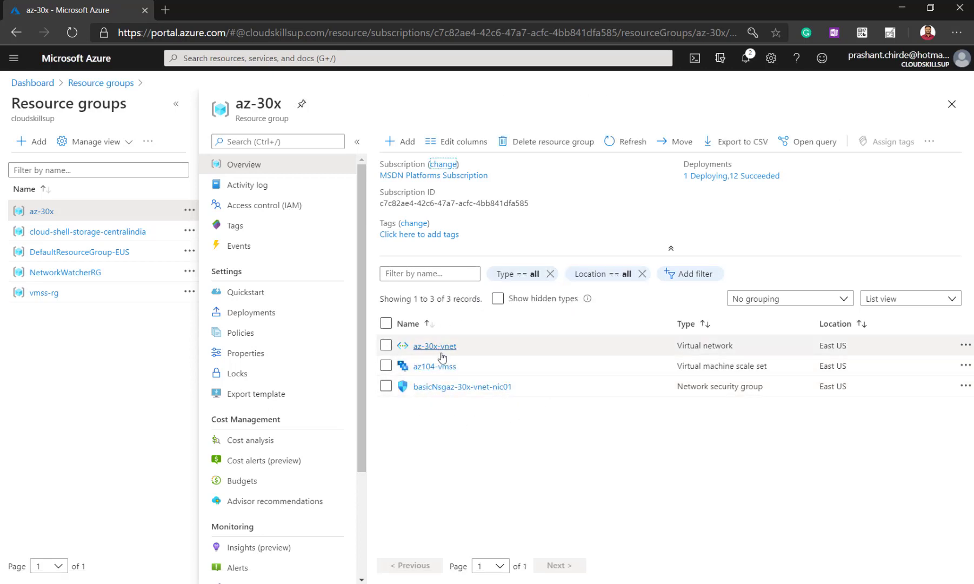
left_click(247, 316)
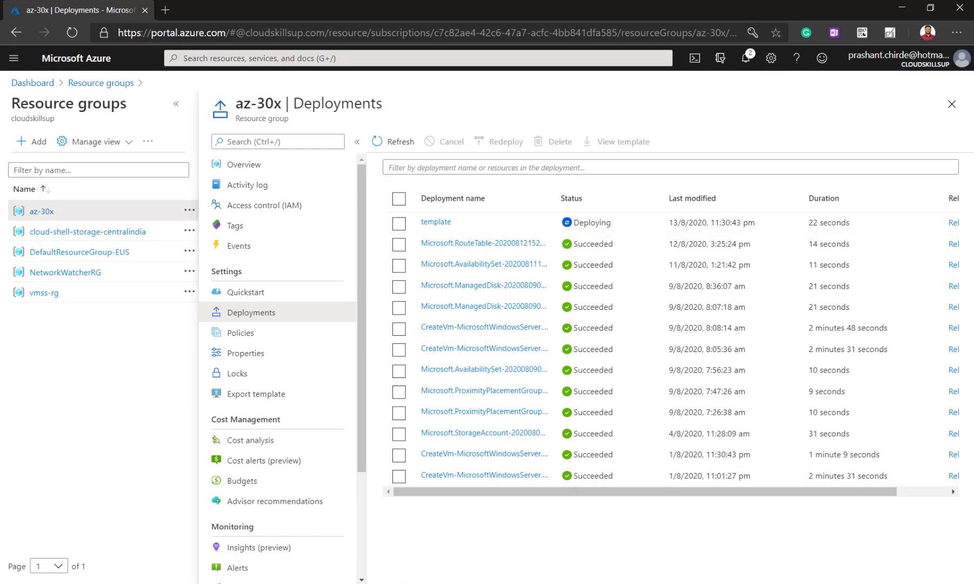
- Return to PowerShell ISE and examine the deployment output, covering the parameter values and the adminUsername output
left_click(350, 578)
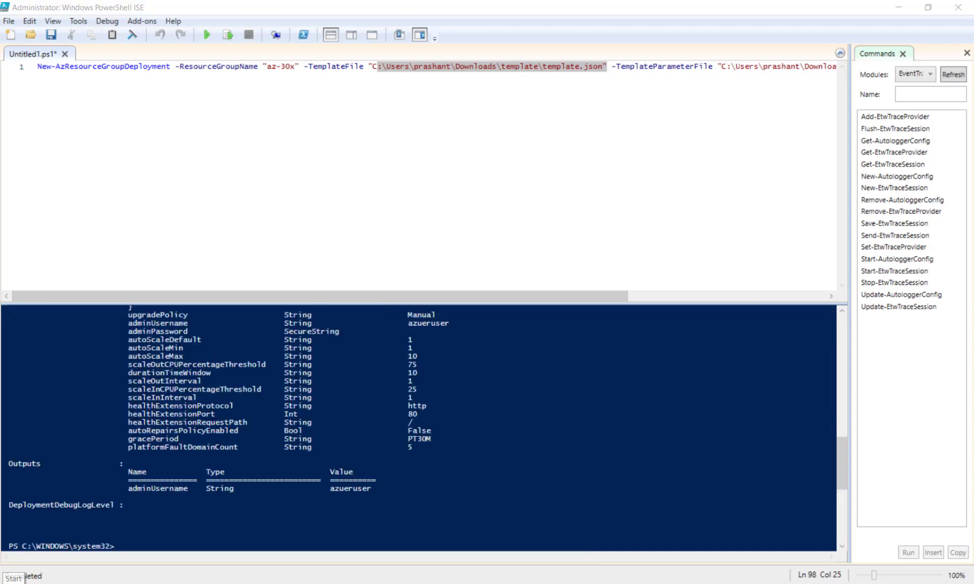
left_click(262, 447)
scroll(262, 447, "up", 9)
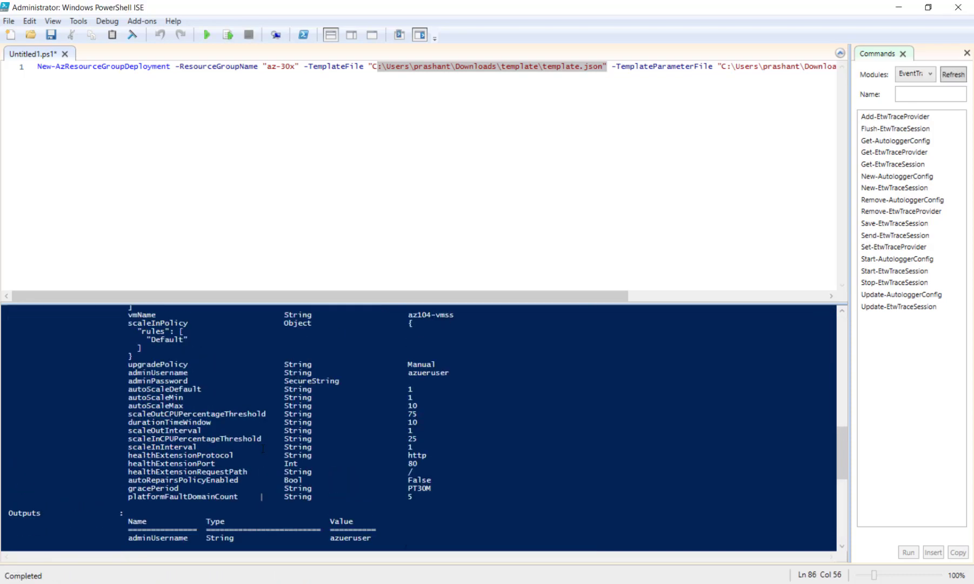
scroll(261, 447, "up", 6)
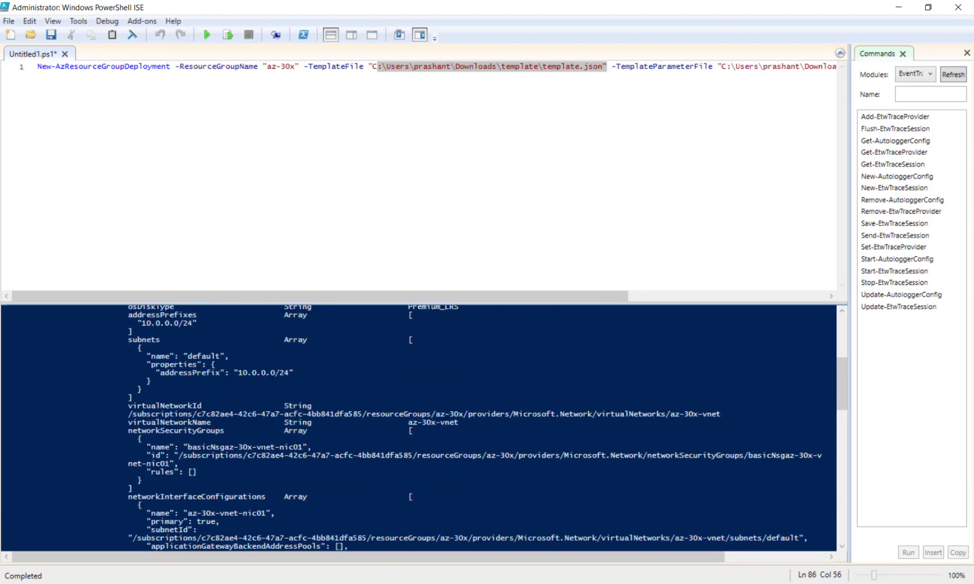
scroll(262, 448, "down", 8)
scroll(263, 447, "up", 6)
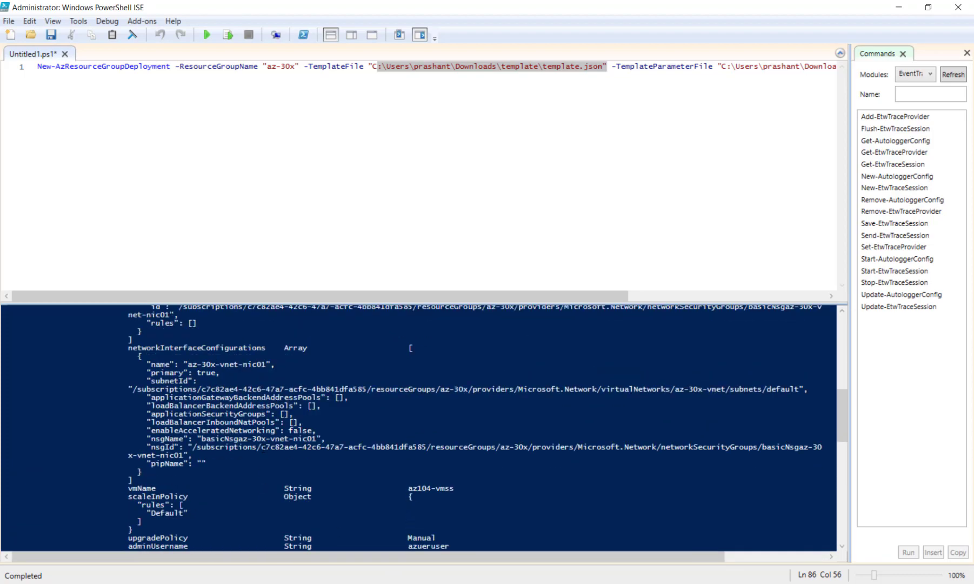
scroll(262, 448, "down", 8)
scroll(263, 448, "down", 2)
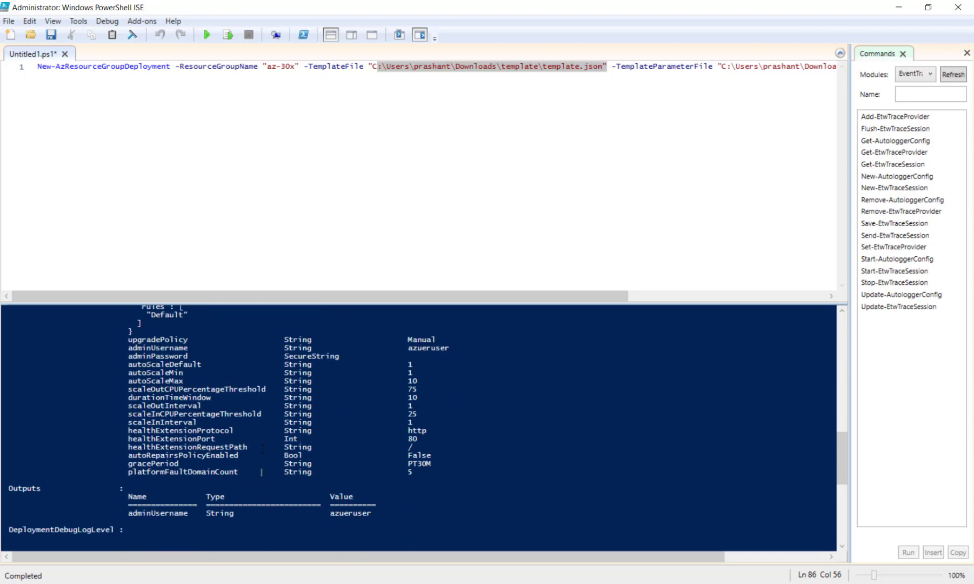
scroll(263, 448, "up", 8)
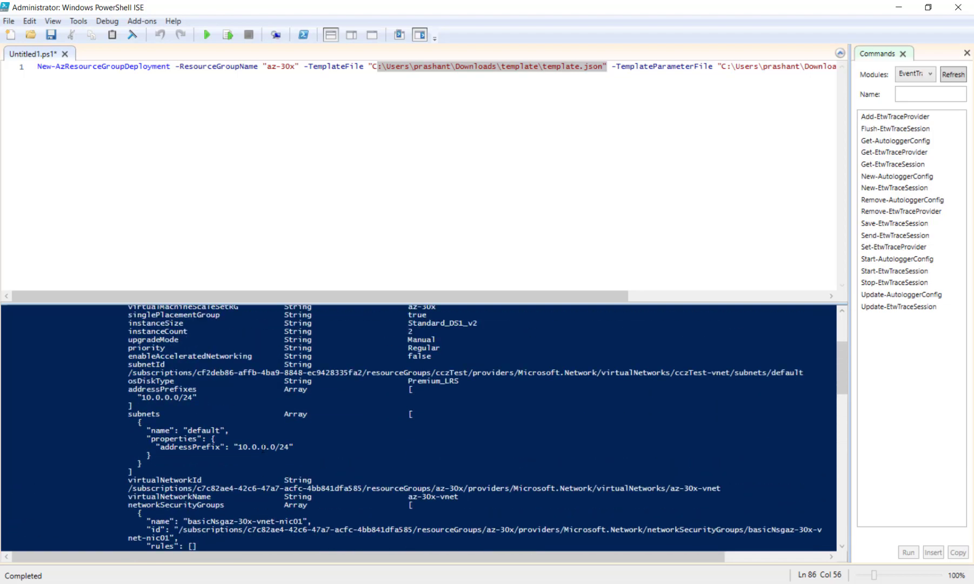
scroll(263, 448, "down", 3)
scroll(263, 447, "down", 9)
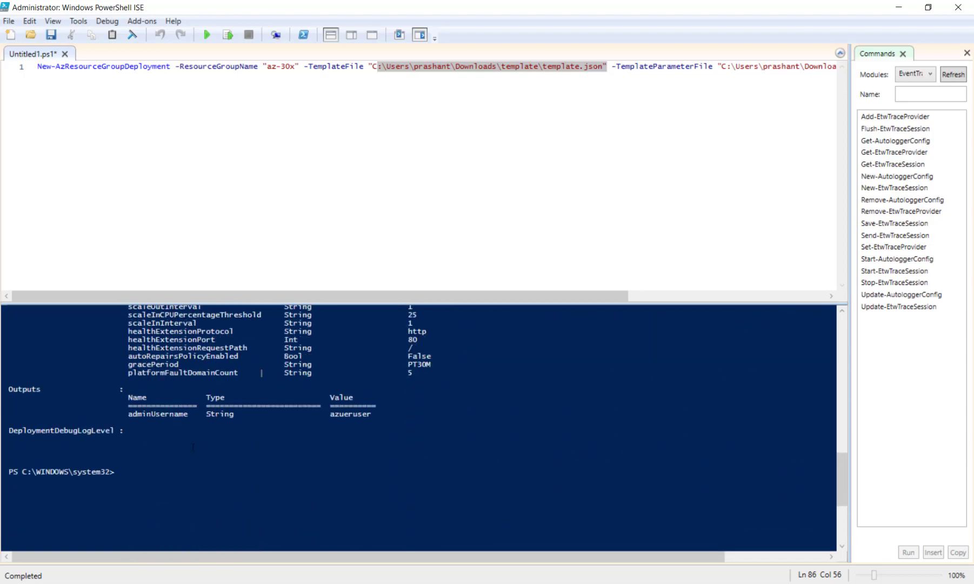
left_click_drag(128, 414, 186, 413)
left_click_drag(330, 414, 379, 415)
- Switch back to the Azure portal and view the instances of the az104-vmss scale set
left_click(184, 583)
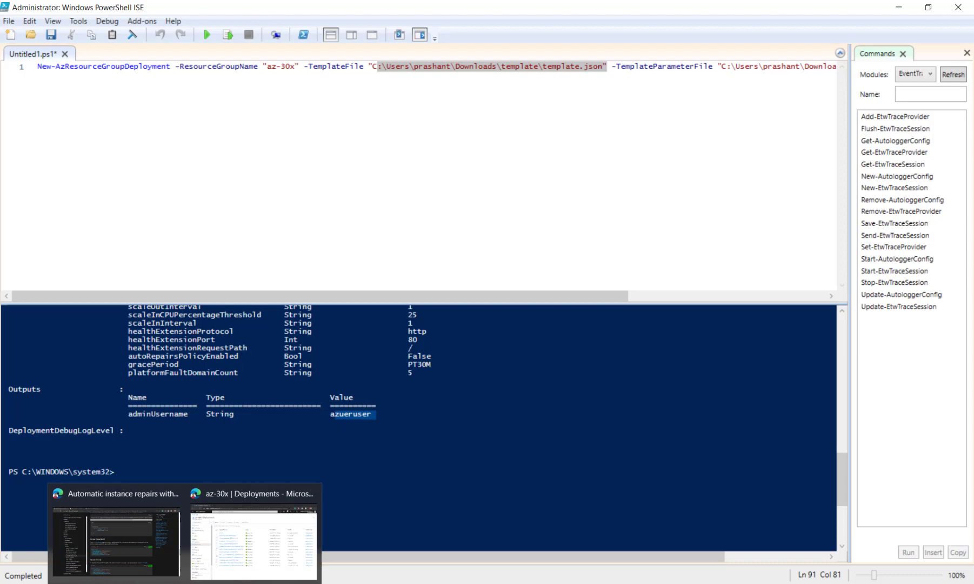
left_click(226, 564)
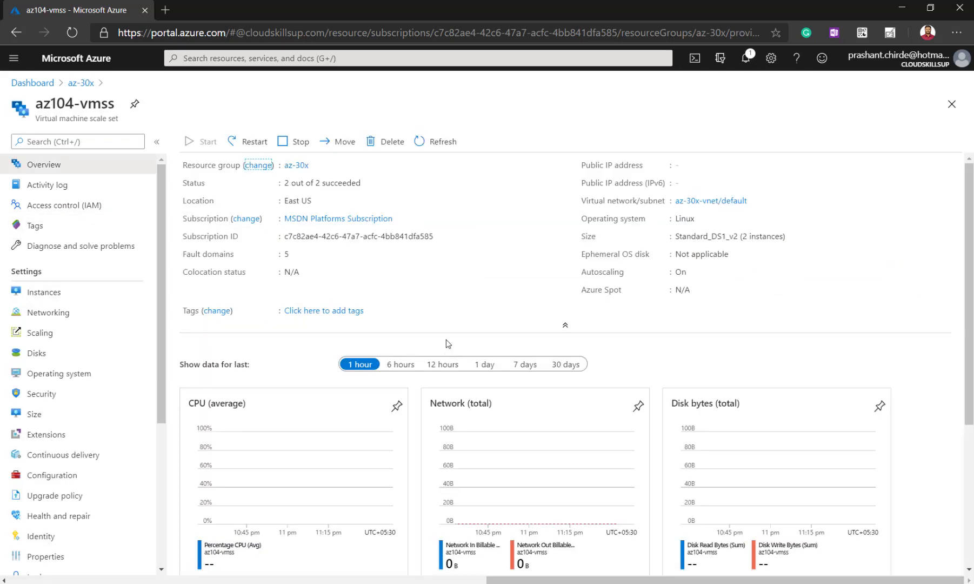
left_click(38, 295)
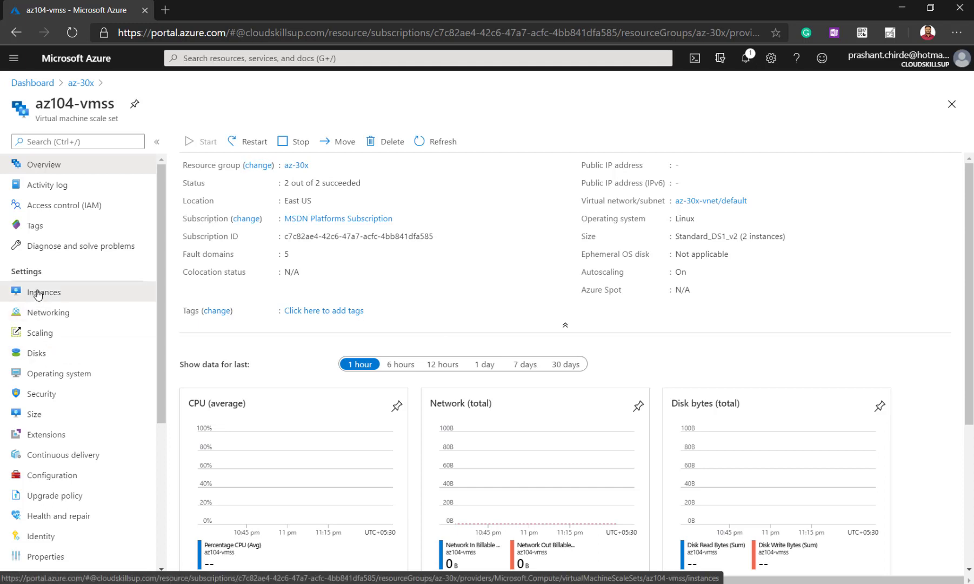
left_click(37, 295)
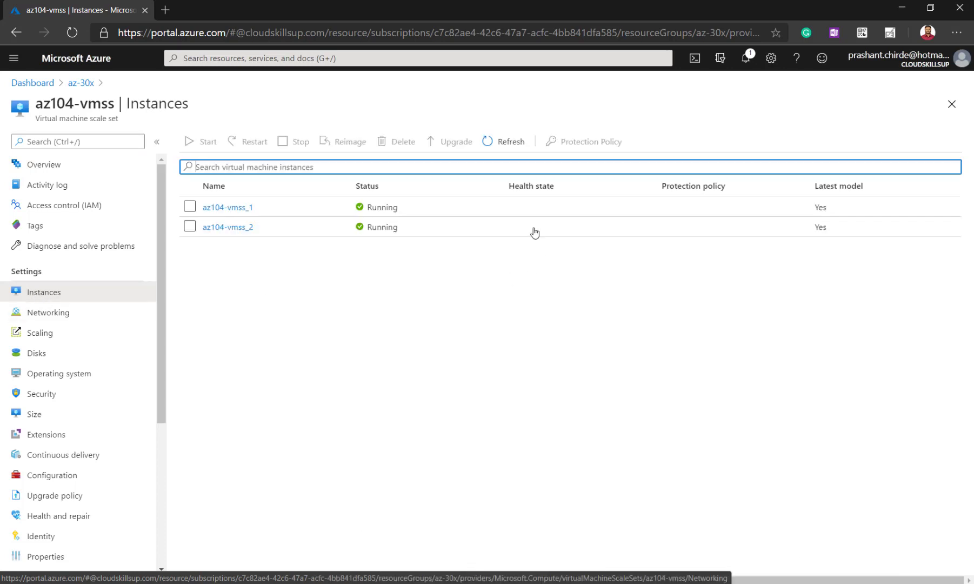